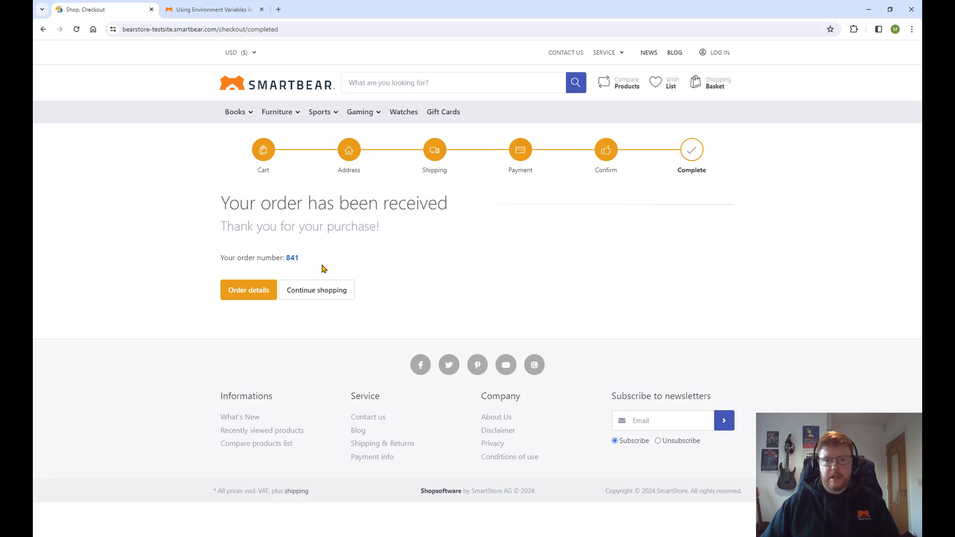
Switch to TestComplete and append a Set Variable Value operation to the end of Test11.
{"action": "left_click", "coordinate": [381, 512]}
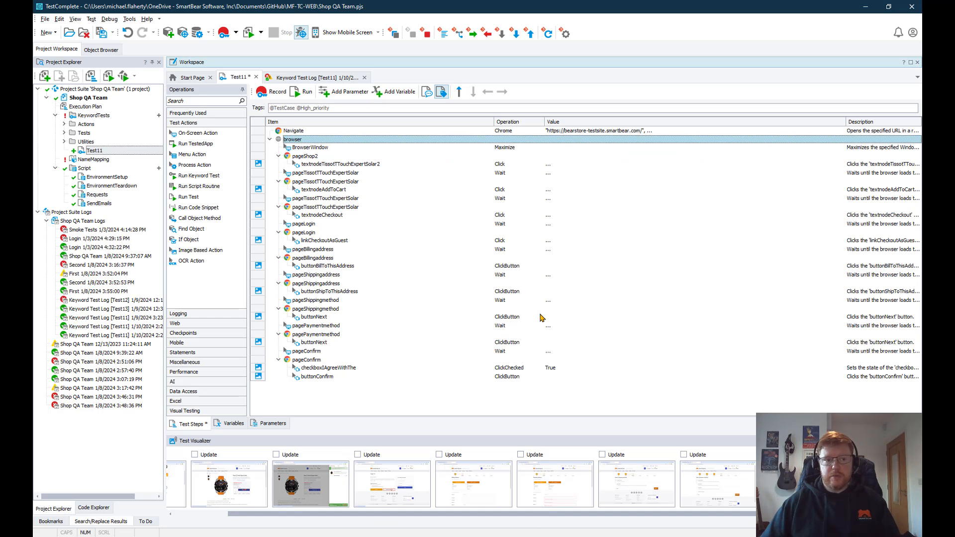
{"action": "left_click", "coordinate": [189, 100]}
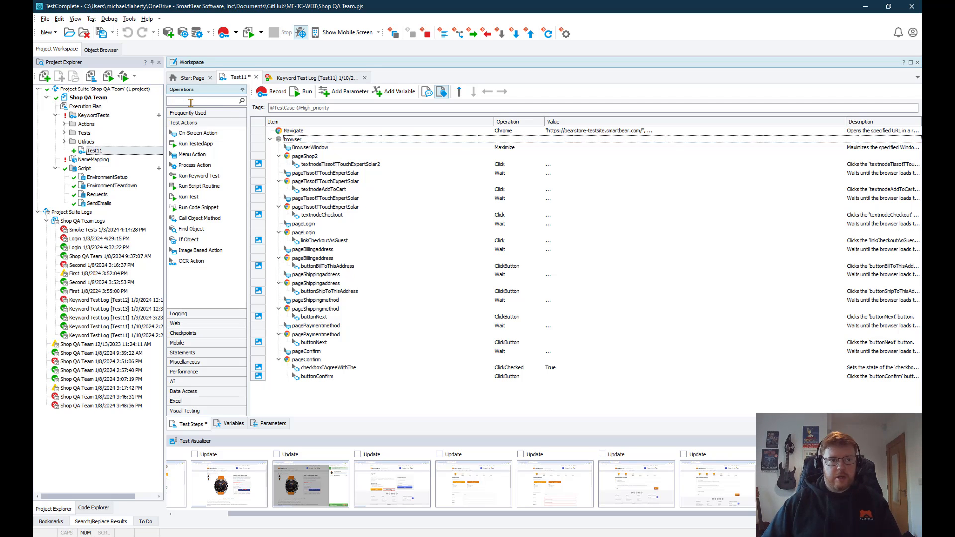
{"action": "type", "text": "set b"}
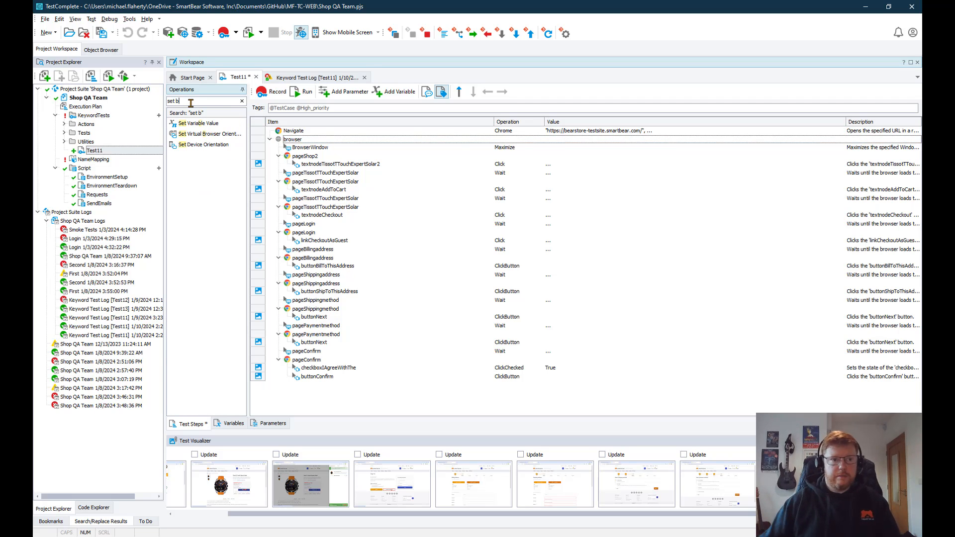
{"action": "left_click_drag", "start_coordinate": [205, 125], "coordinate": [438, 402]}
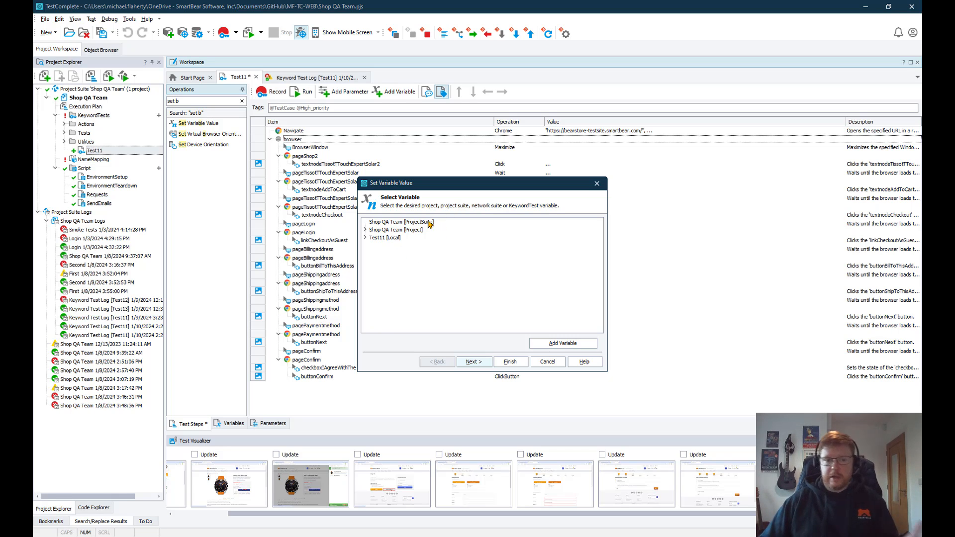
Add a new String variable in Test11's local scope and select it as the variable to set.
{"action": "left_click", "coordinate": [377, 240]}
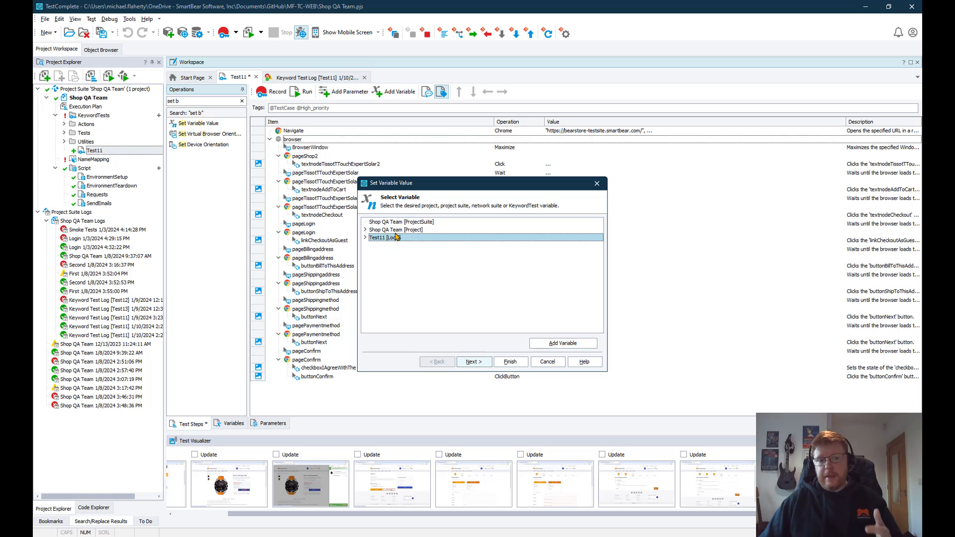
{"action": "key", "text": "Up"}
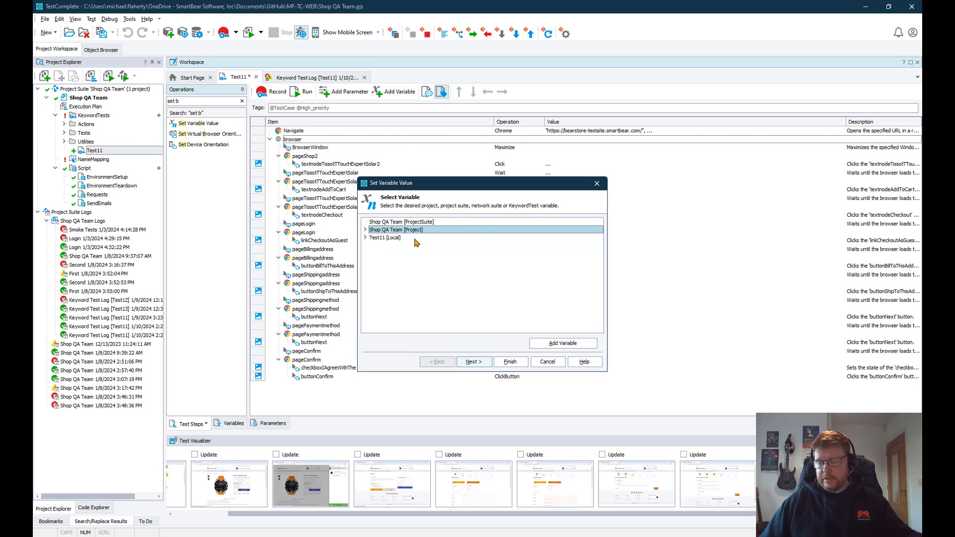
{"action": "left_click", "coordinate": [421, 223]}
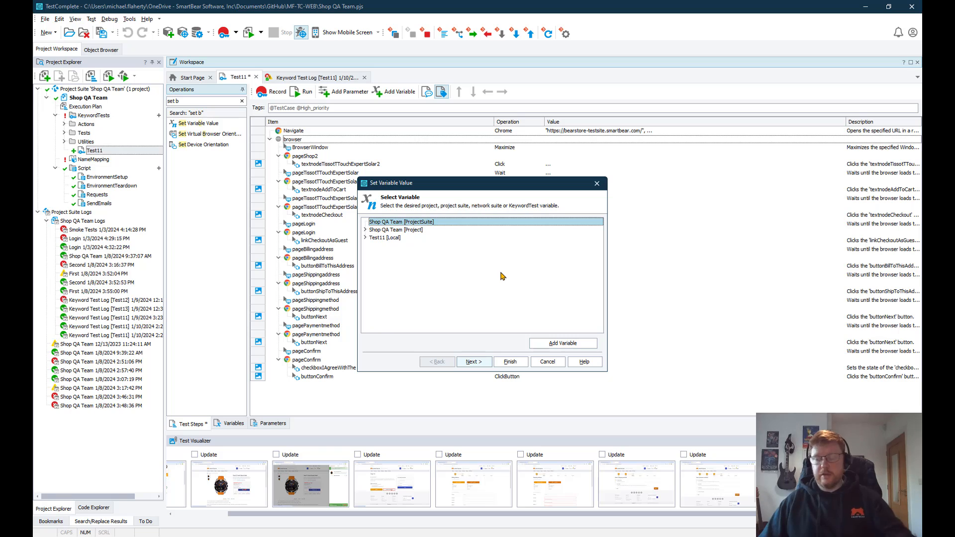
{"action": "left_click", "coordinate": [366, 237]}
{"action": "left_click", "coordinate": [383, 238]}
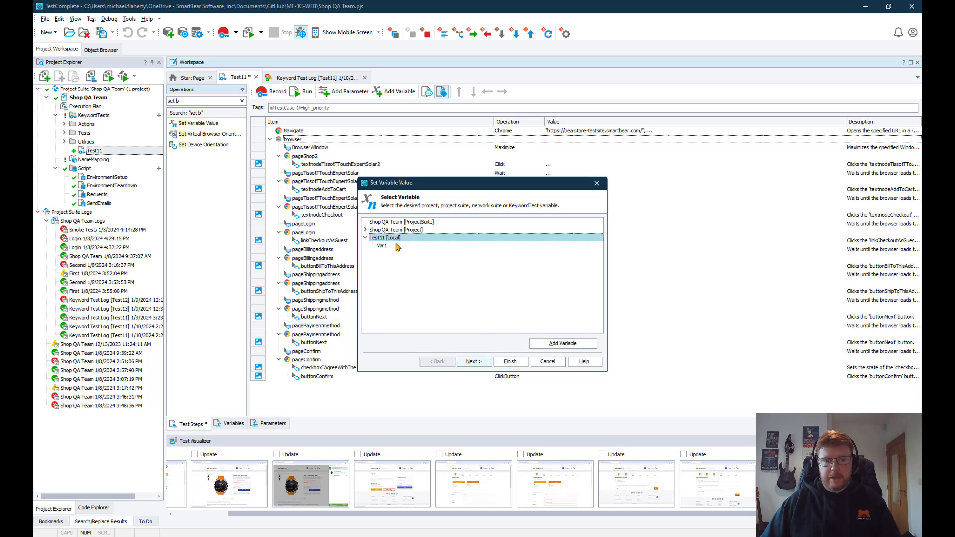
{"action": "left_click", "coordinate": [565, 348]}
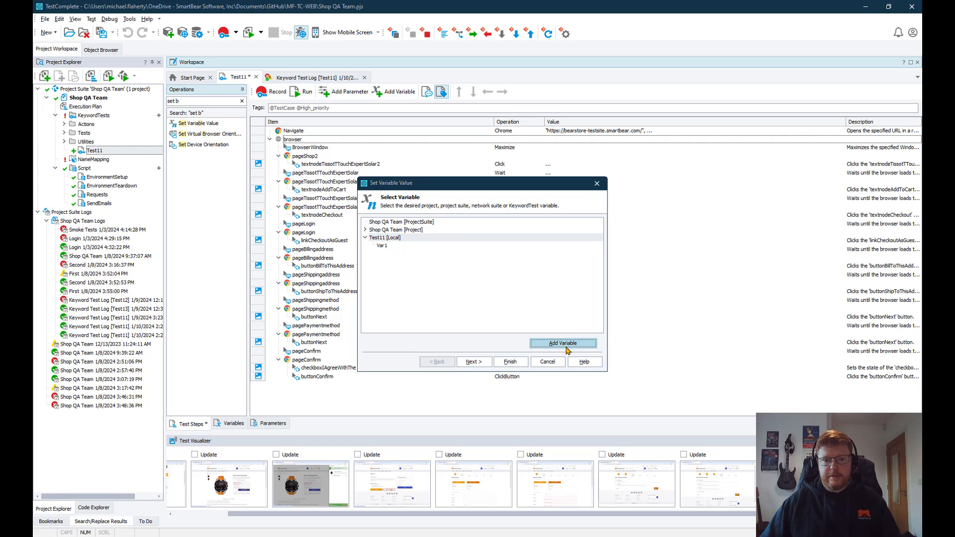
{"action": "left_click", "coordinate": [468, 356]}
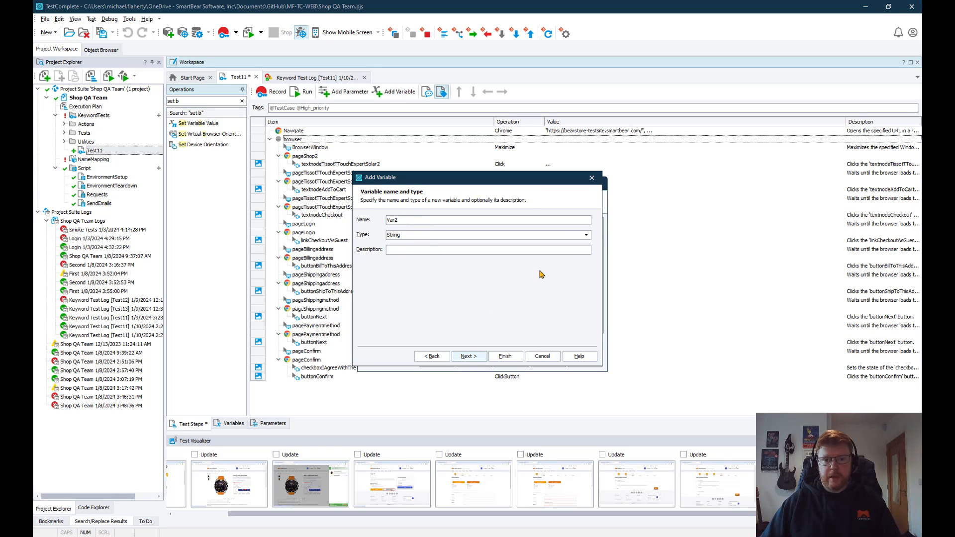
{"action": "left_click", "coordinate": [585, 235]}
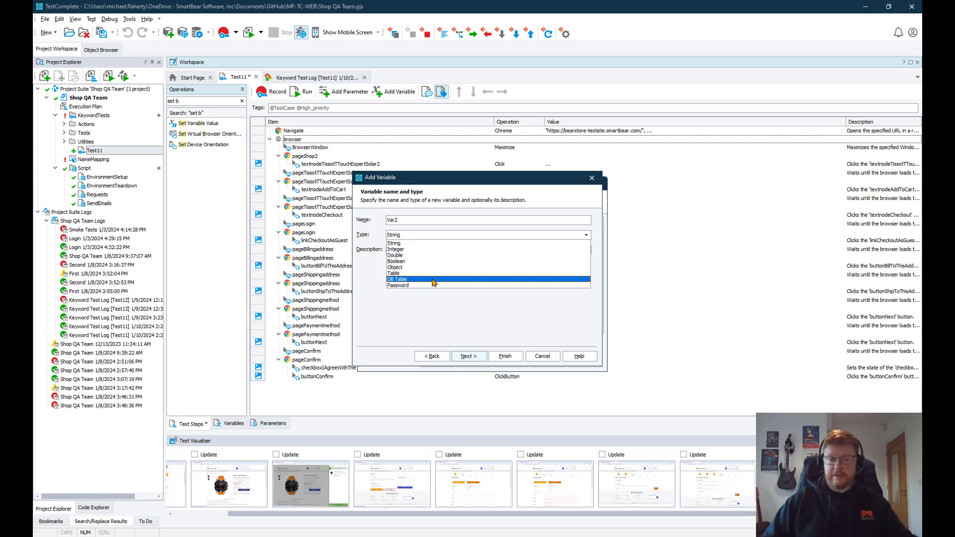
{"action": "left_click", "coordinate": [393, 243]}
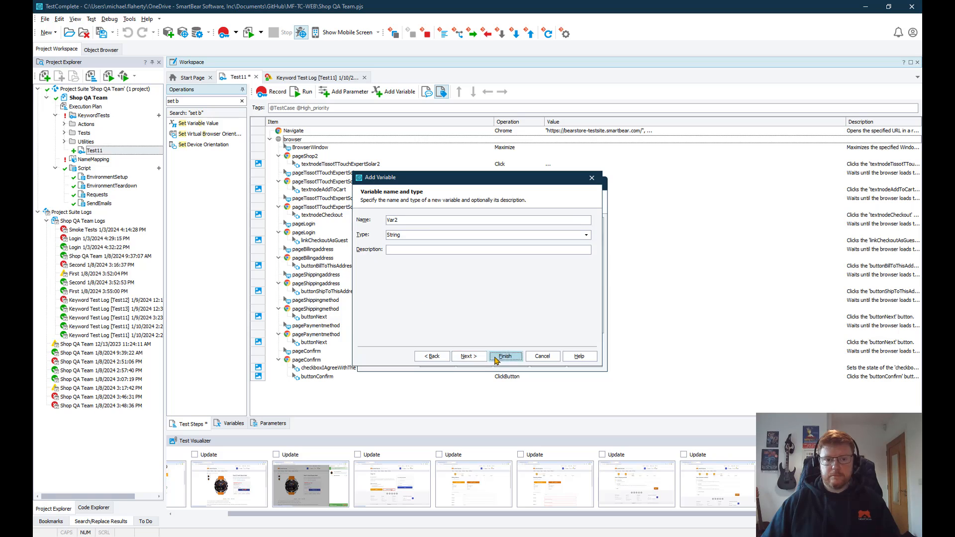
{"action": "left_click", "coordinate": [505, 356]}
{"action": "left_click", "coordinate": [387, 254]}
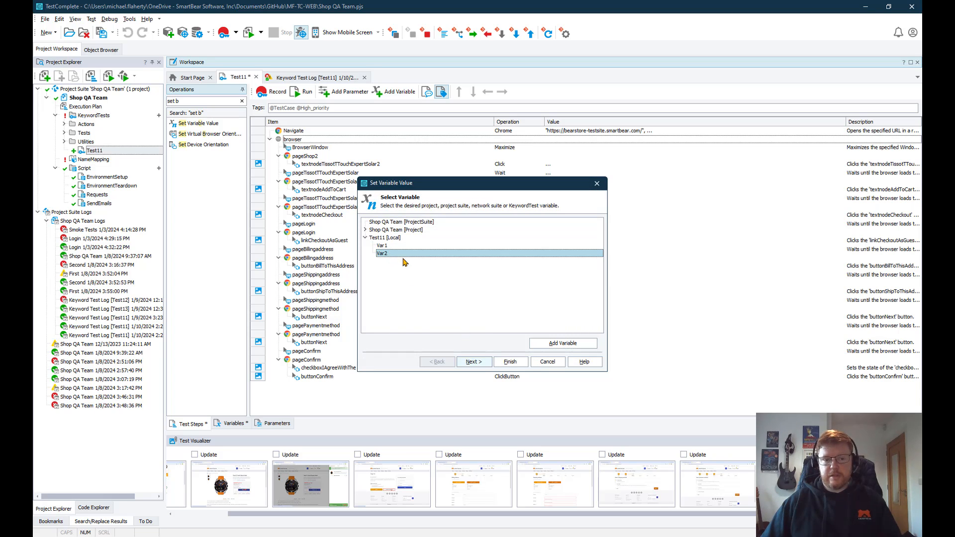
Set the new value's mode to Object Property and open the object property selection for its value.
{"action": "left_click", "coordinate": [475, 362]}
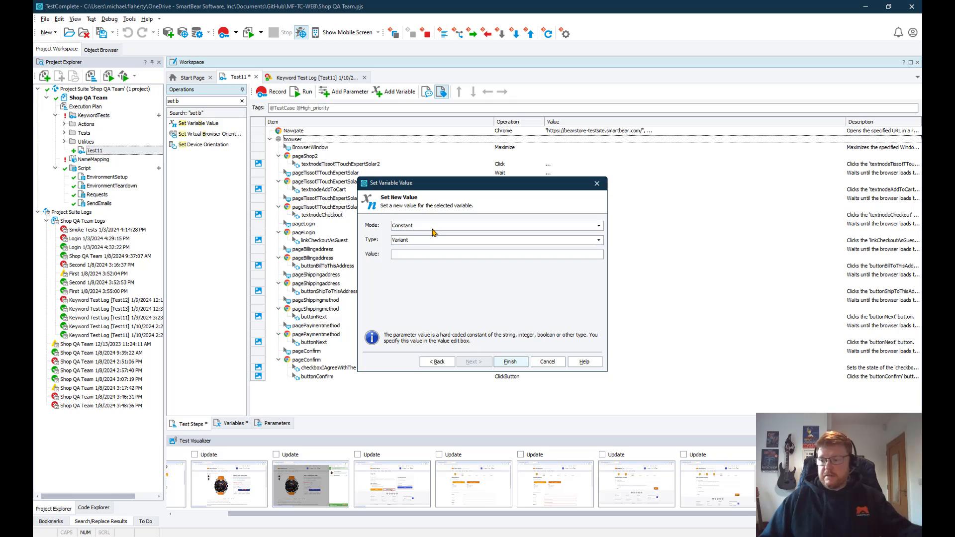
{"action": "left_click", "coordinate": [433, 226]}
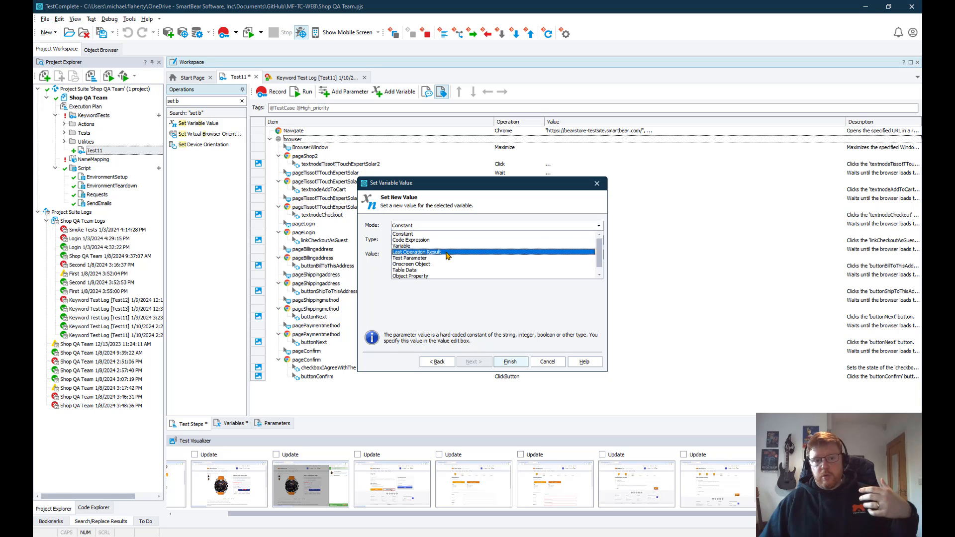
{"action": "left_click", "coordinate": [446, 276]}
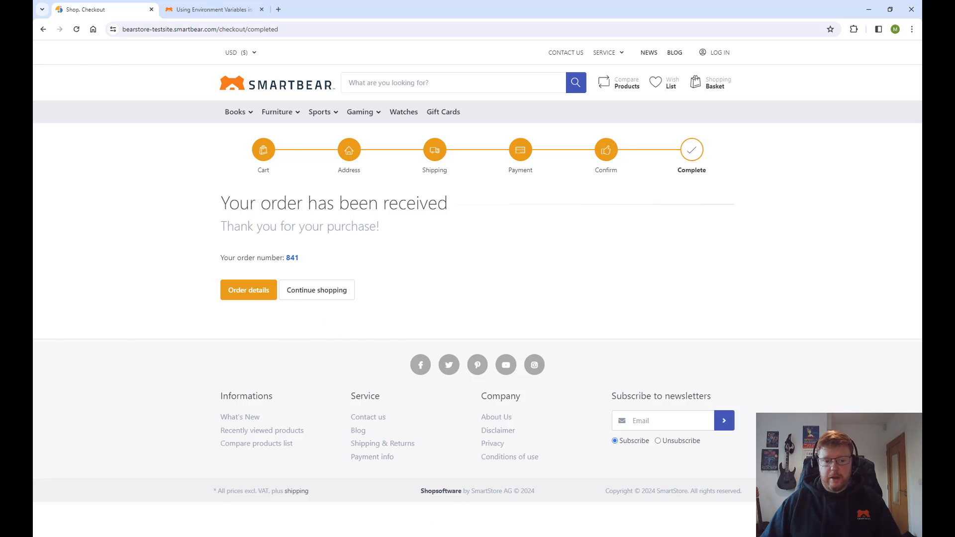
{"action": "left_click", "coordinate": [338, 536]}
{"action": "left_click", "coordinate": [585, 241]}
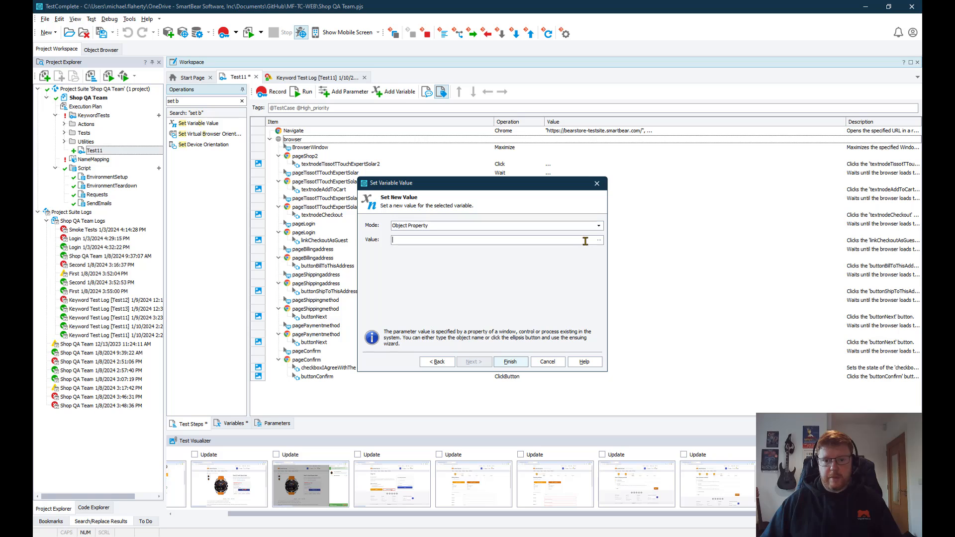
{"action": "mouse_move", "coordinate": [603, 248]}
{"action": "left_mouse_down"}
{"action": "mouse_move", "coordinate": [589, 222]}
{"action": "mouse_move", "coordinate": [615, 254]}
{"action": "left_mouse_up"}
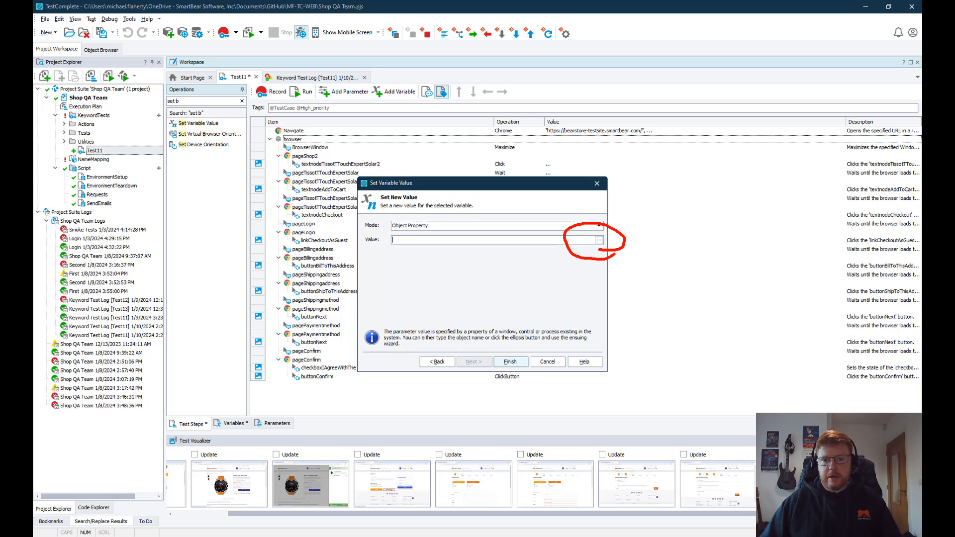
{"action": "key", "text": "Escape"}
{"action": "left_click", "coordinate": [598, 240]}
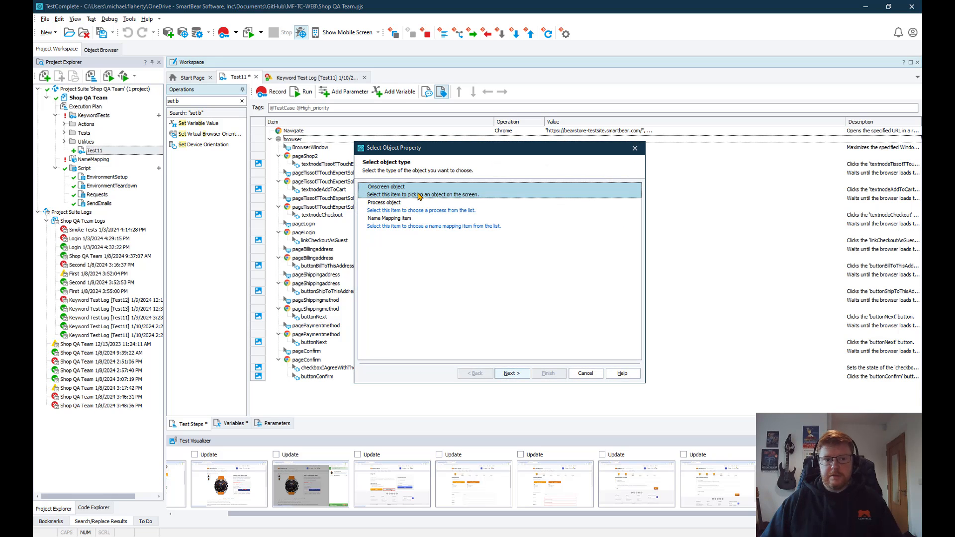
Pick the order number on the completed checkout page as the onscreen object, using the locator FindElement("//p/a/strong").
{"action": "left_click", "coordinate": [526, 377]}
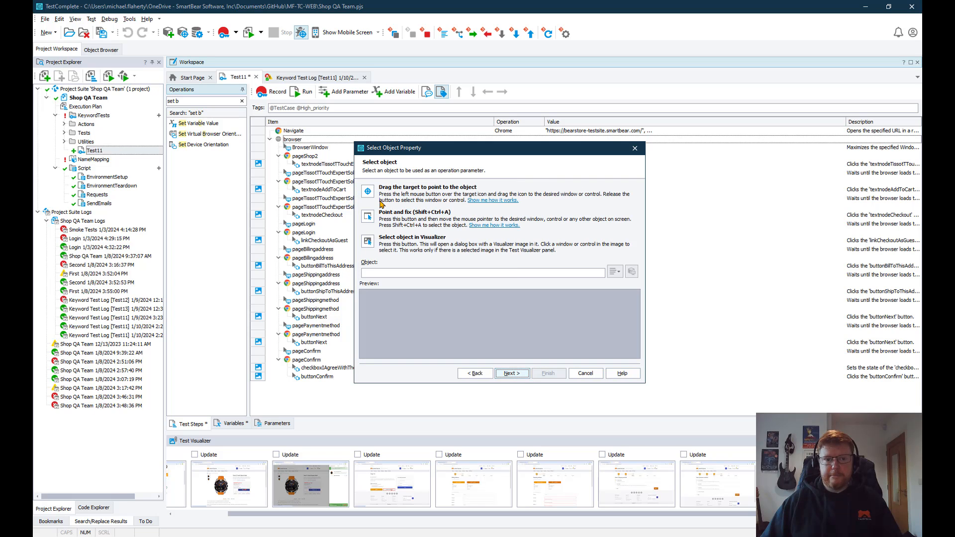
{"action": "left_click_drag", "start_coordinate": [373, 193], "coordinate": [292, 257]}
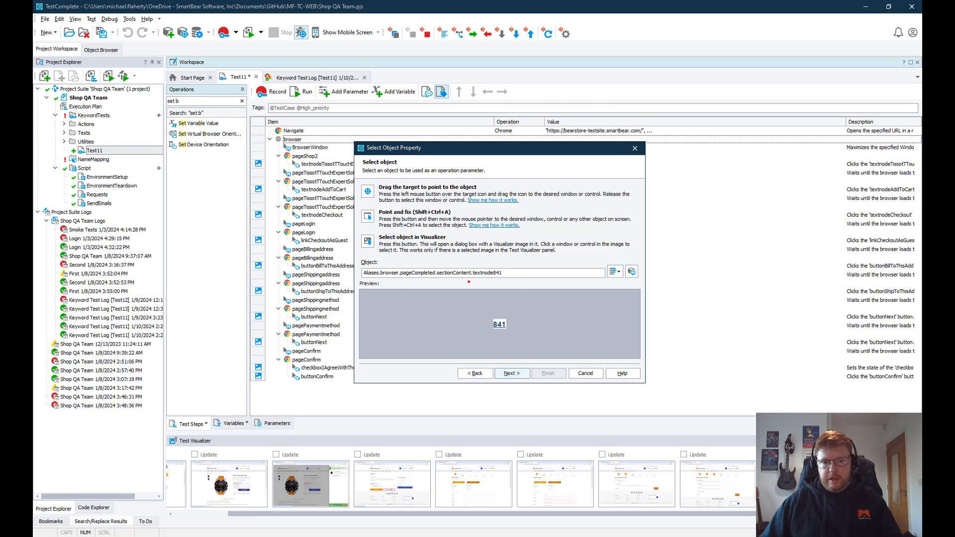
{"action": "mouse_move", "coordinate": [468, 282]}
{"action": "left_mouse_down"}
{"action": "mouse_move", "coordinate": [531, 271]}
{"action": "mouse_move", "coordinate": [461, 265]}
{"action": "left_mouse_up"}
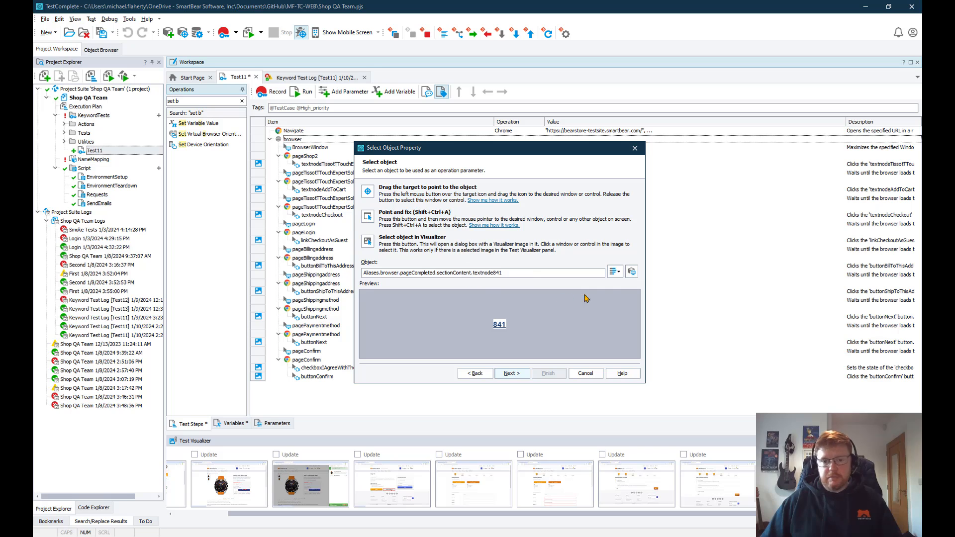
{"action": "left_click", "coordinate": [615, 273]}
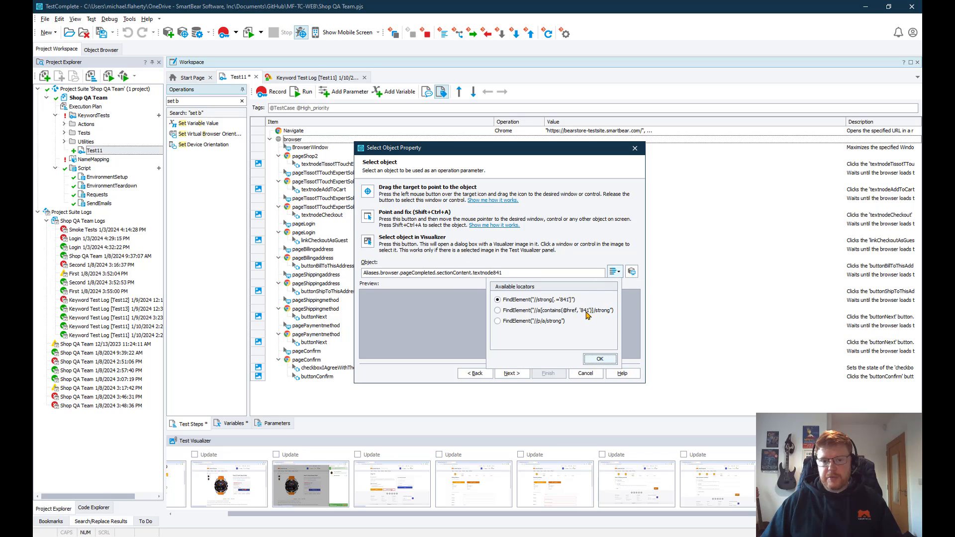
{"action": "left_click", "coordinate": [539, 322]}
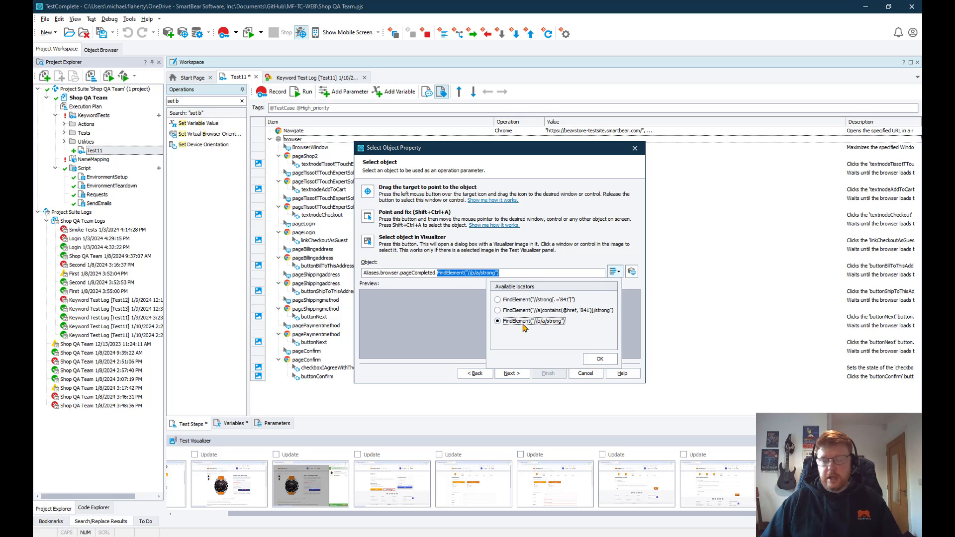
{"action": "left_click", "coordinate": [600, 359]}
{"action": "left_click", "coordinate": [515, 376]}
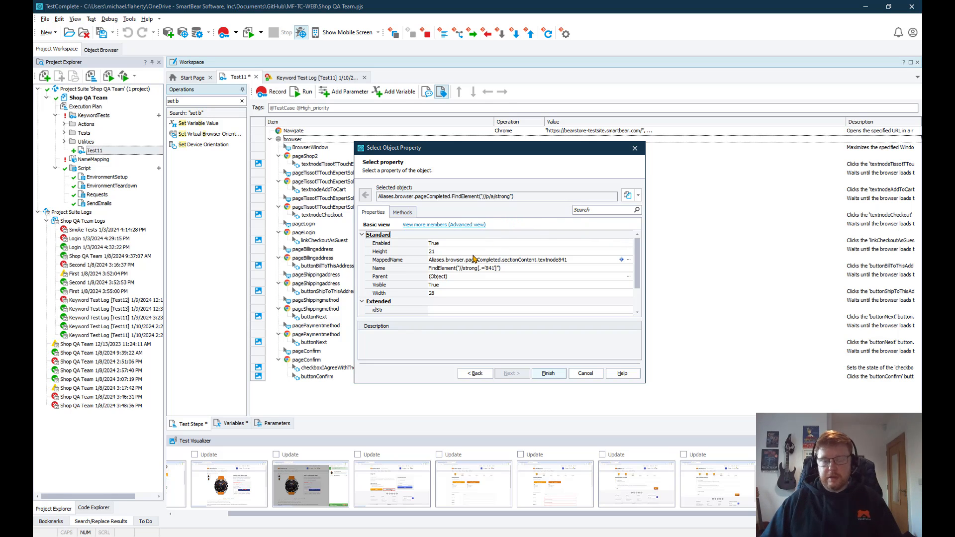
Search the object's advanced properties for the order number and choose contentText as the value's property.
{"action": "mouse_move", "coordinate": [455, 233]}
{"action": "left_mouse_down"}
{"action": "mouse_move", "coordinate": [504, 217]}
{"action": "mouse_move", "coordinate": [482, 238]}
{"action": "left_mouse_up"}
{"action": "key", "text": "Escape"}
{"action": "left_click", "coordinate": [469, 226]}
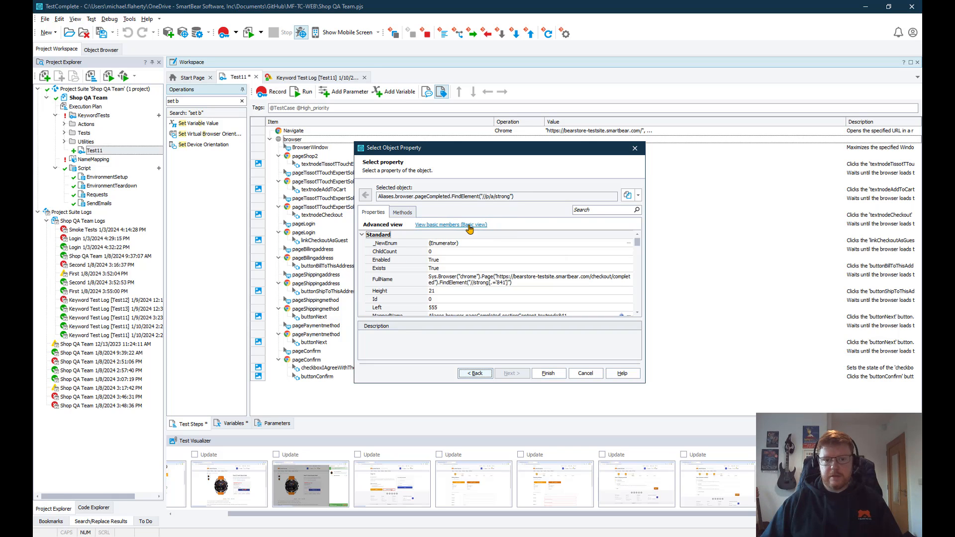
{"action": "left_click", "coordinate": [595, 210]}
{"action": "type", "text": "841"}
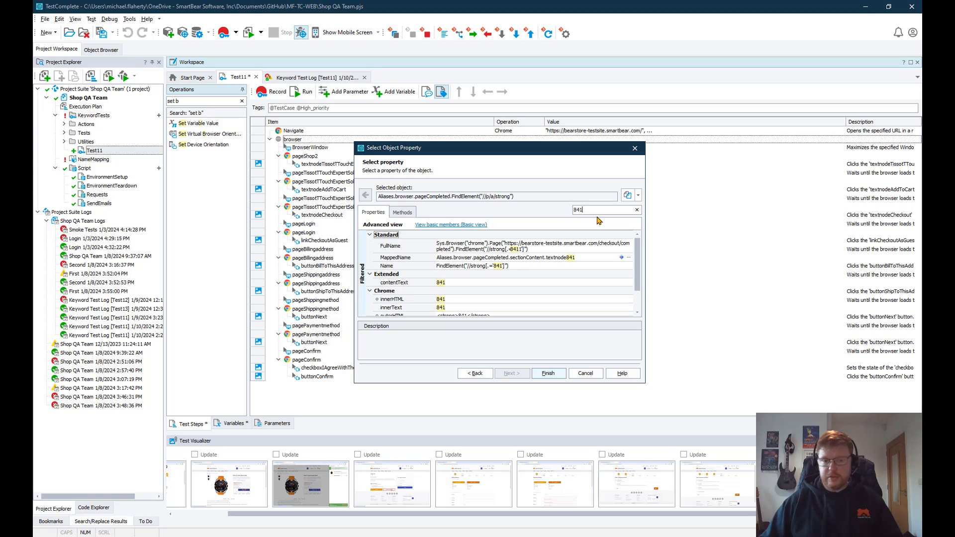
{"action": "left_click", "coordinate": [395, 283]}
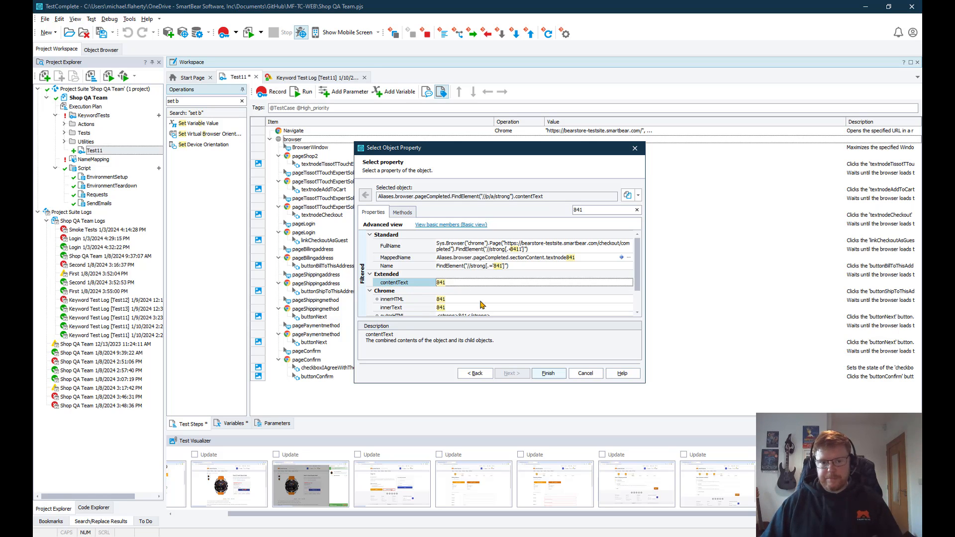
{"action": "left_click", "coordinate": [549, 373]}
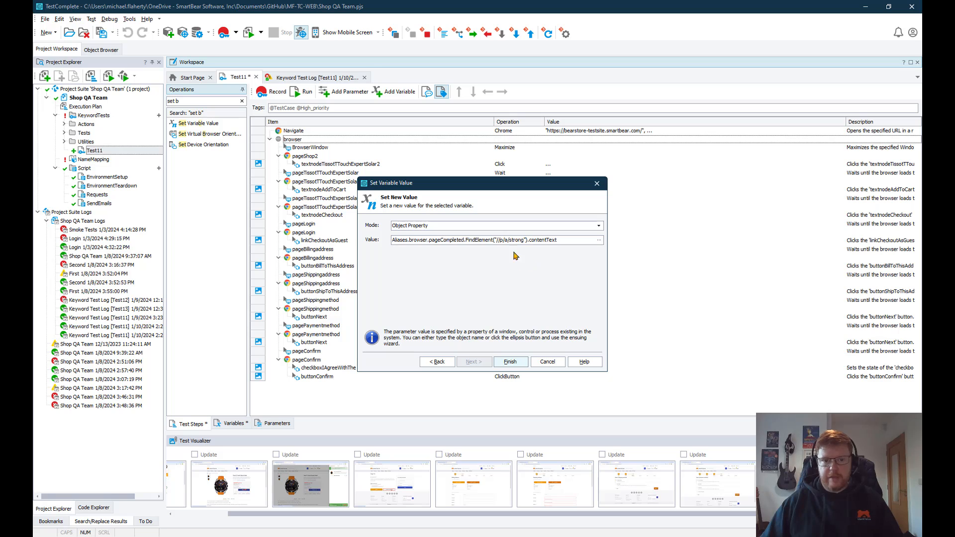
Finish the Set Variable Value operation to insert it into the test.
{"action": "left_click_drag", "start_coordinate": [393, 242], "coordinate": [522, 250]}
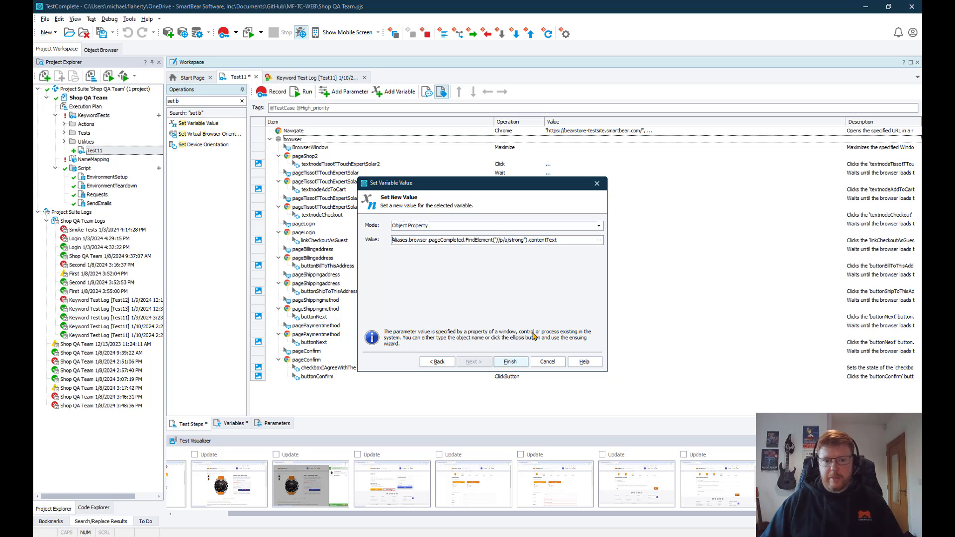
{"action": "left_click", "coordinate": [519, 361]}
{"action": "key", "text": "ctrl+2"}
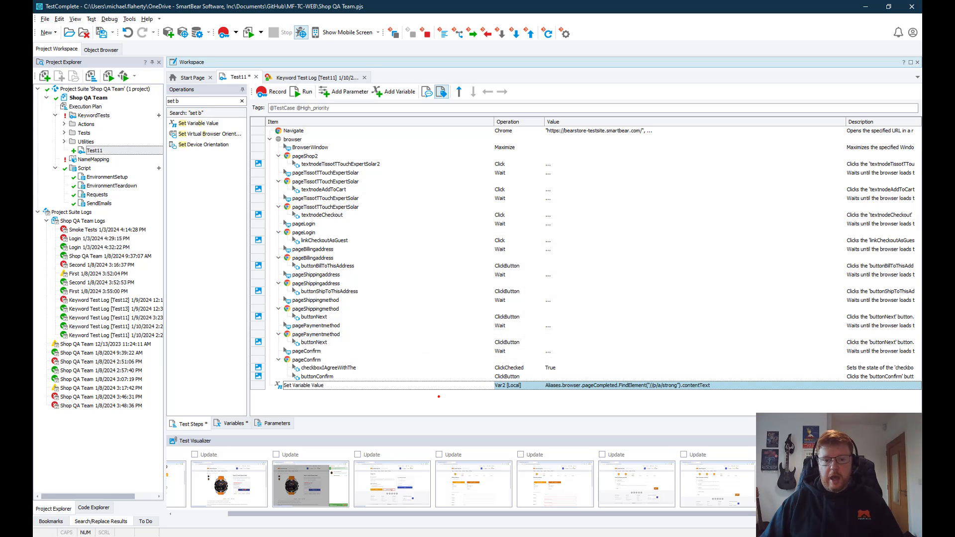
{"action": "left_click_drag", "start_coordinate": [492, 398], "coordinate": [528, 394]}
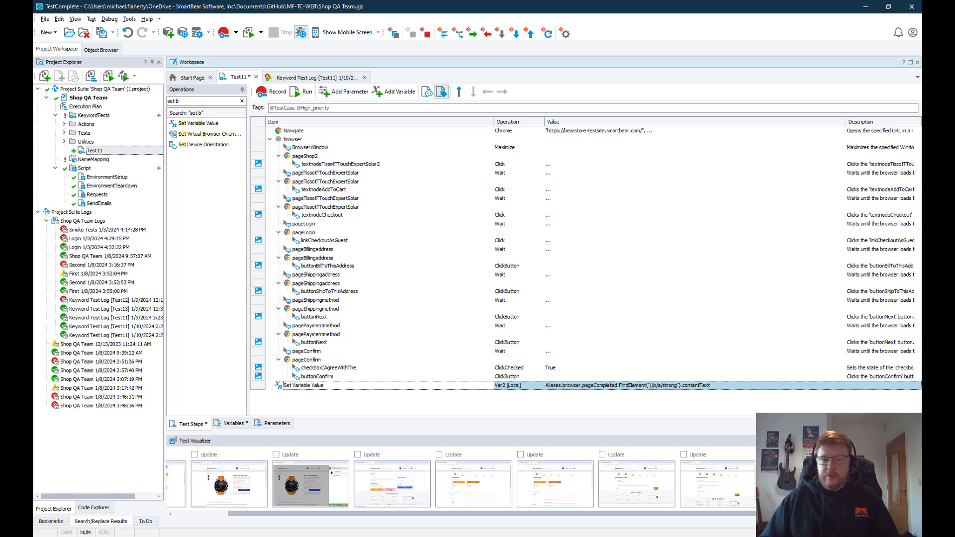
Add an On-Screen Action after the Set Variable Value operation, targeting the completed checkout page's search box with the SetText method.
{"action": "left_click", "coordinate": [242, 101]}
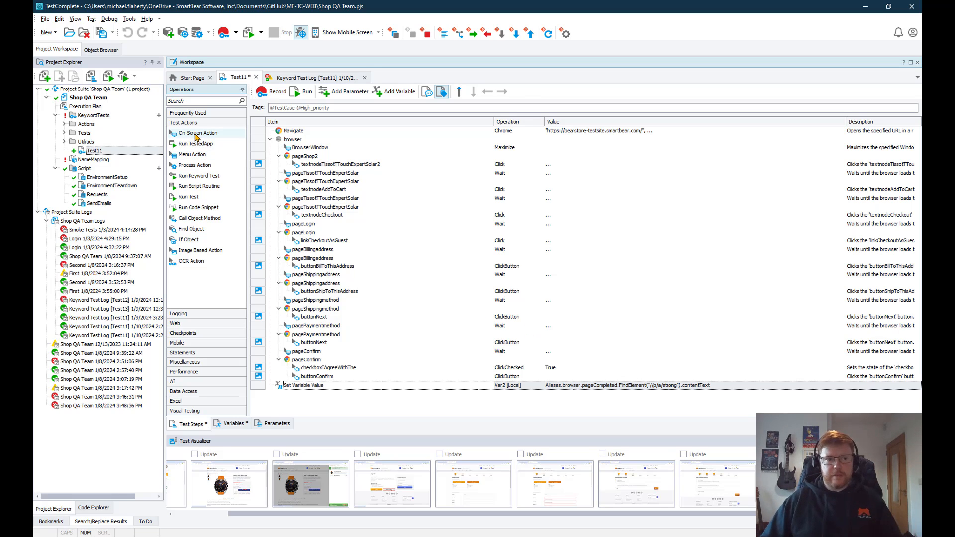
{"action": "left_click_drag", "start_coordinate": [197, 136], "coordinate": [434, 408]}
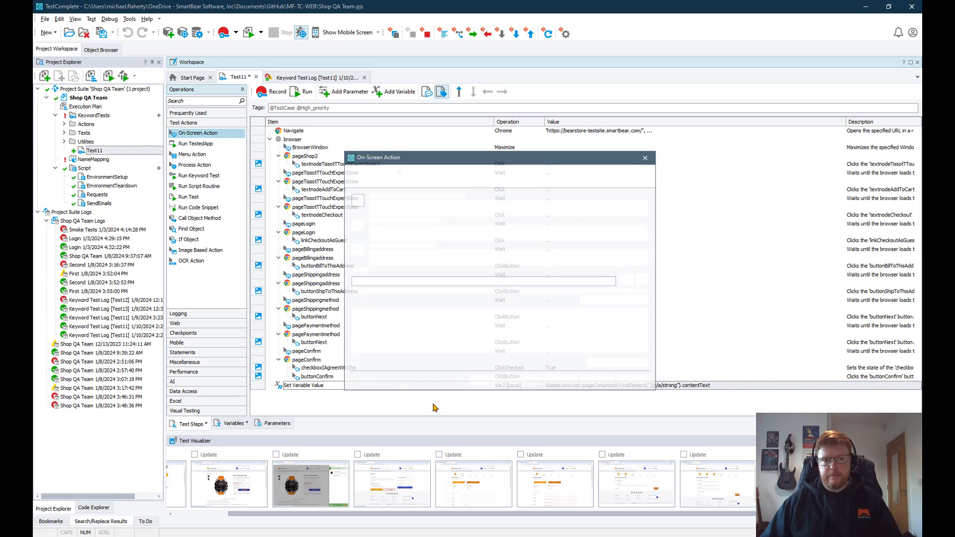
{"action": "left_click_drag", "start_coordinate": [358, 201], "coordinate": [391, 83]}
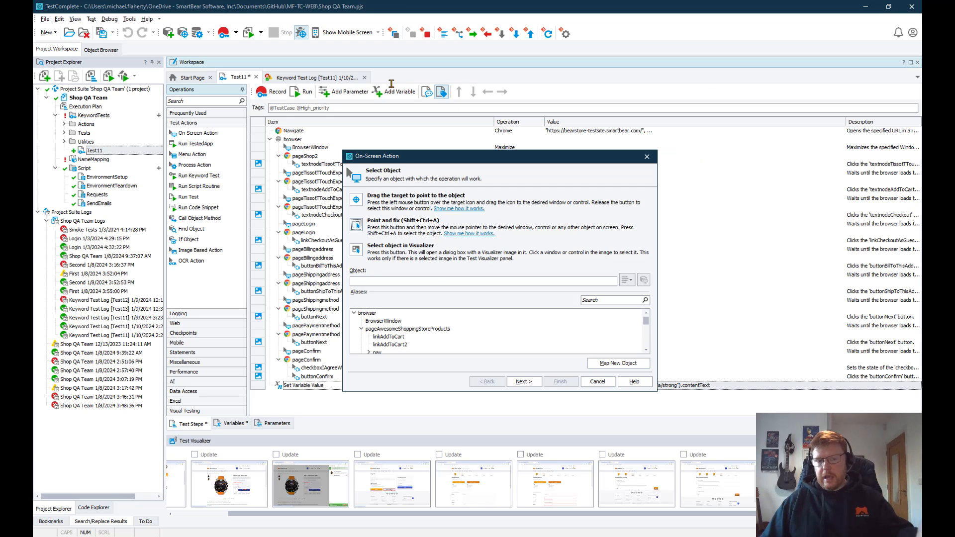
{"action": "left_click", "coordinate": [524, 382]}
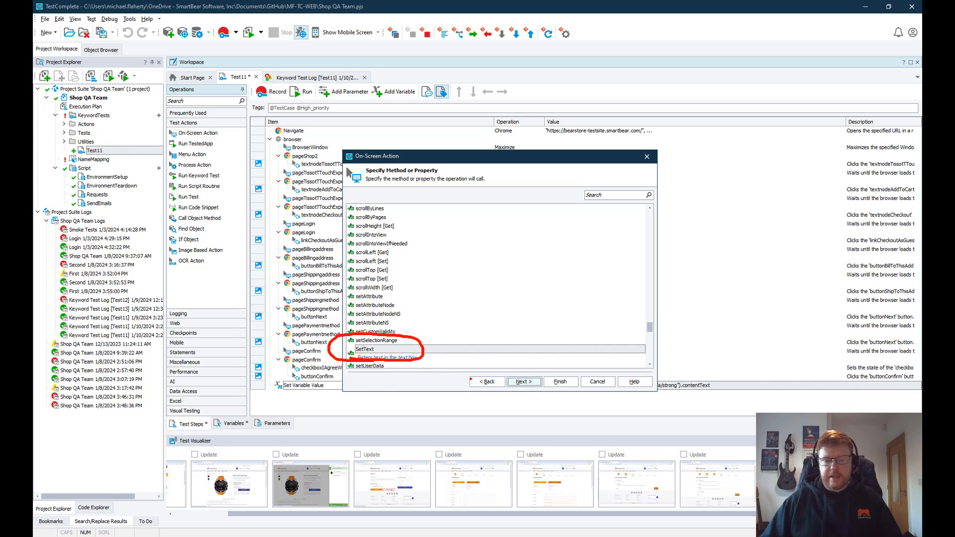
{"action": "left_click", "coordinate": [529, 385]}
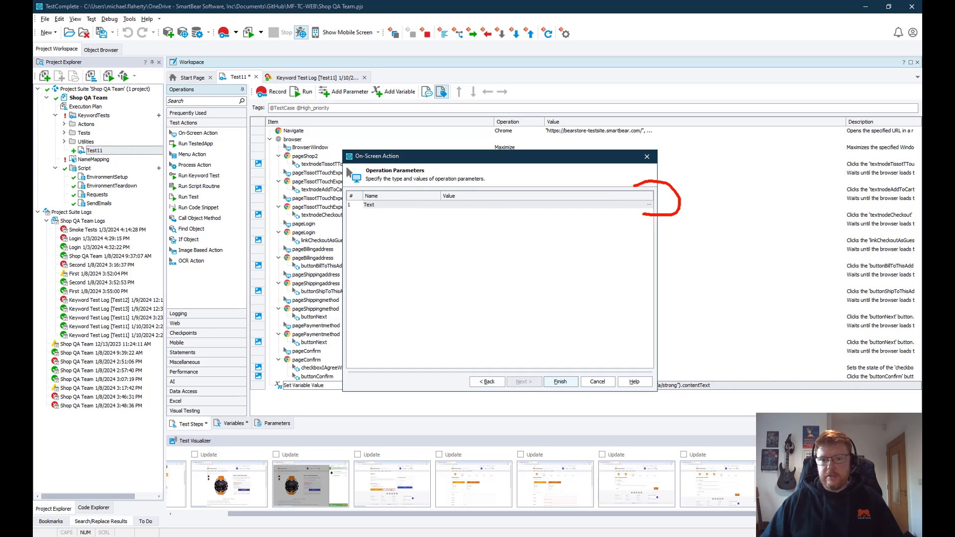
Set the action's Text parameter to Variable mode with the local Test11 variable Var2, and finish inserting the operation.
{"action": "left_click", "coordinate": [648, 204]}
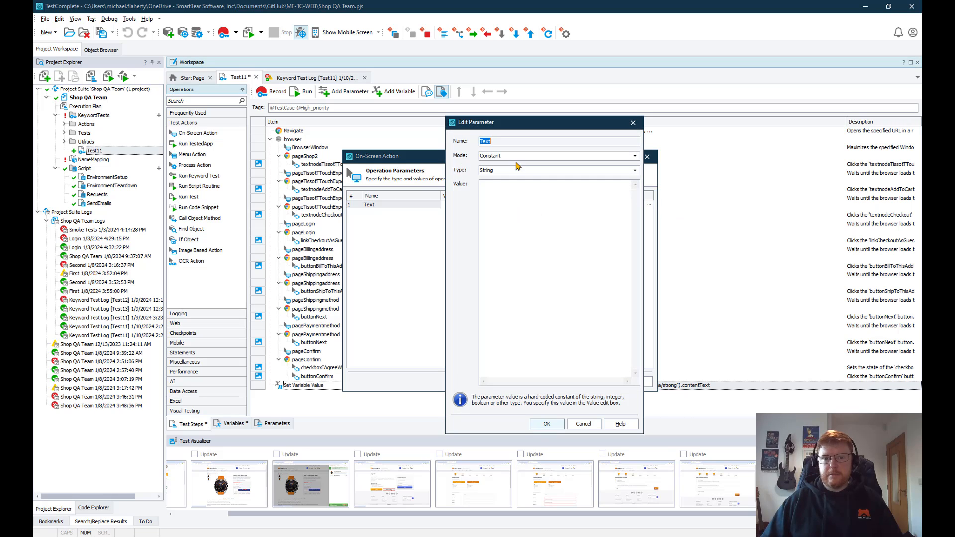
{"action": "left_click", "coordinate": [632, 156]}
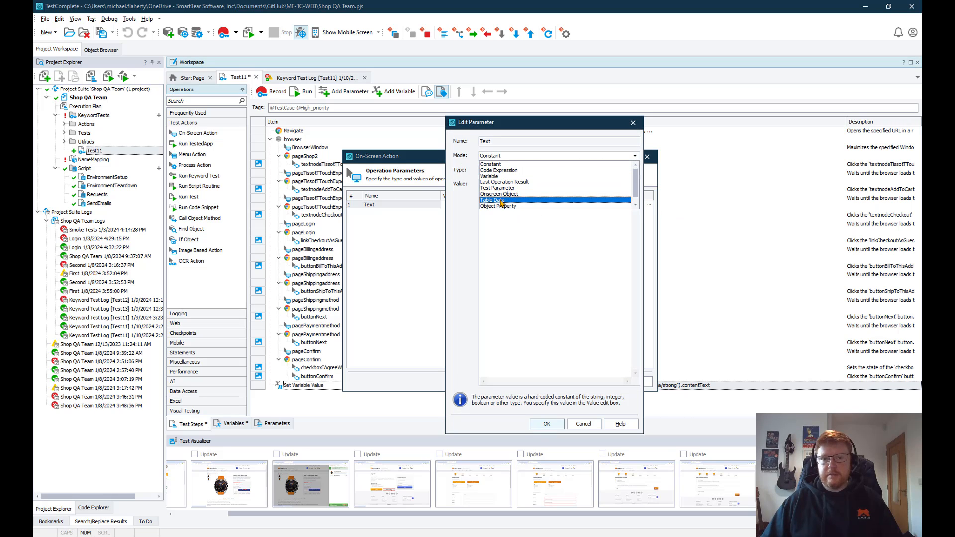
{"action": "left_click", "coordinate": [515, 178]}
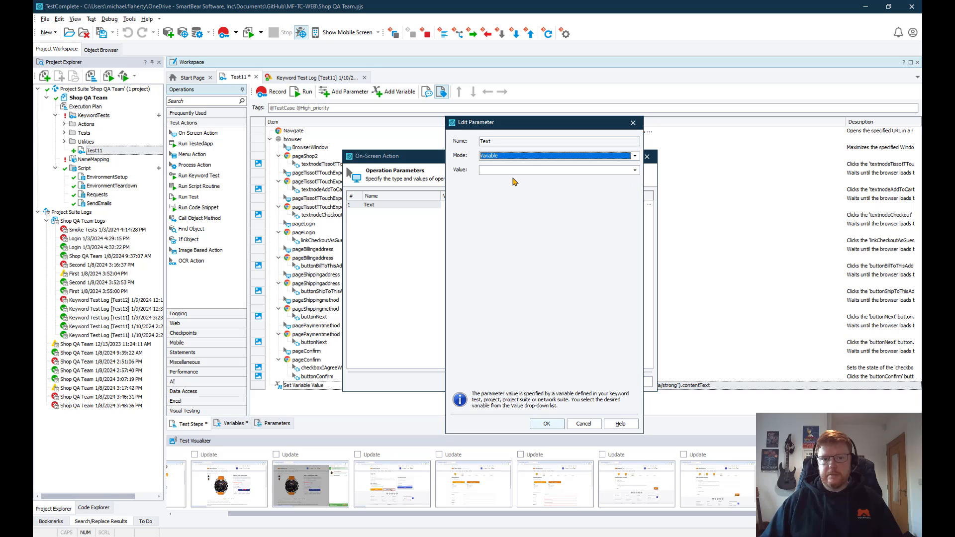
{"action": "left_click", "coordinate": [635, 170]}
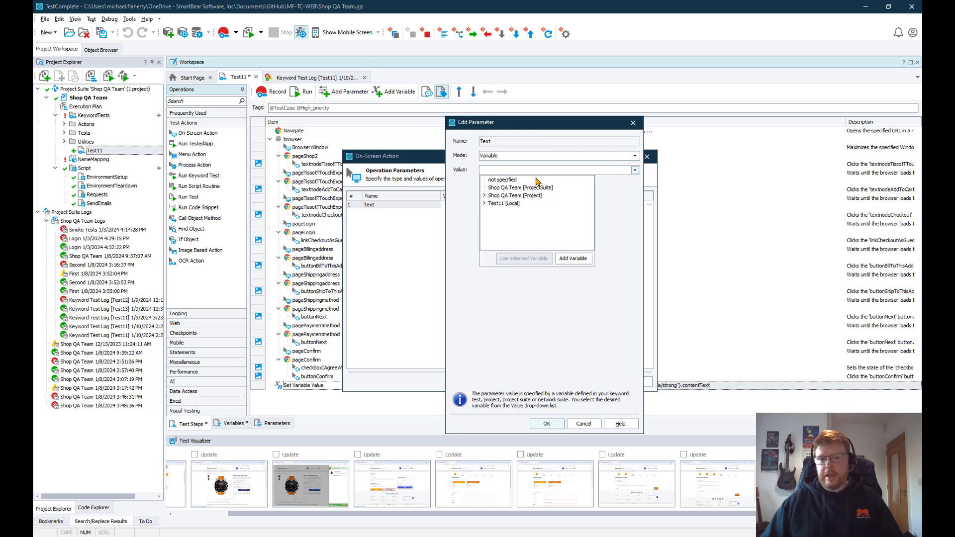
{"action": "left_click", "coordinate": [484, 203]}
{"action": "left_click", "coordinate": [500, 220]}
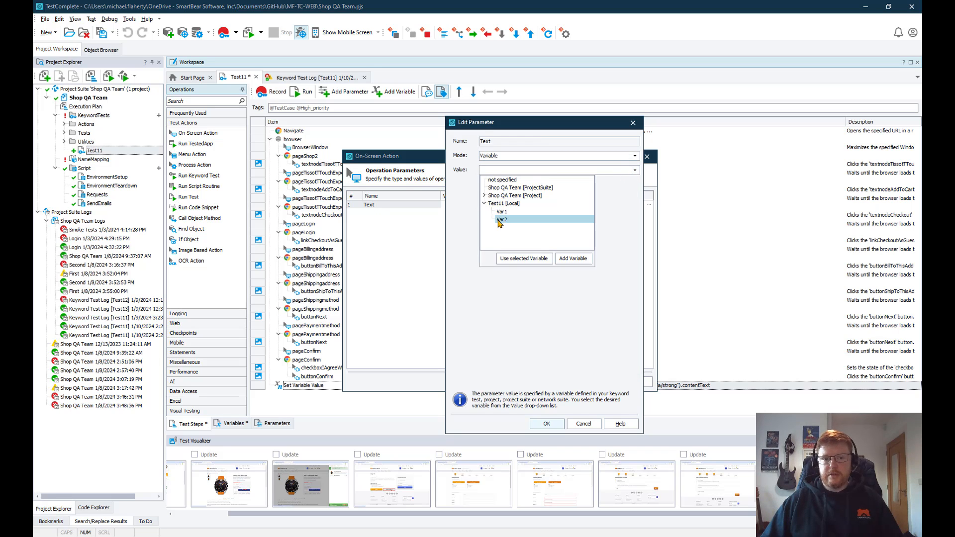
{"action": "left_click", "coordinate": [524, 258]}
{"action": "left_click", "coordinate": [546, 424]}
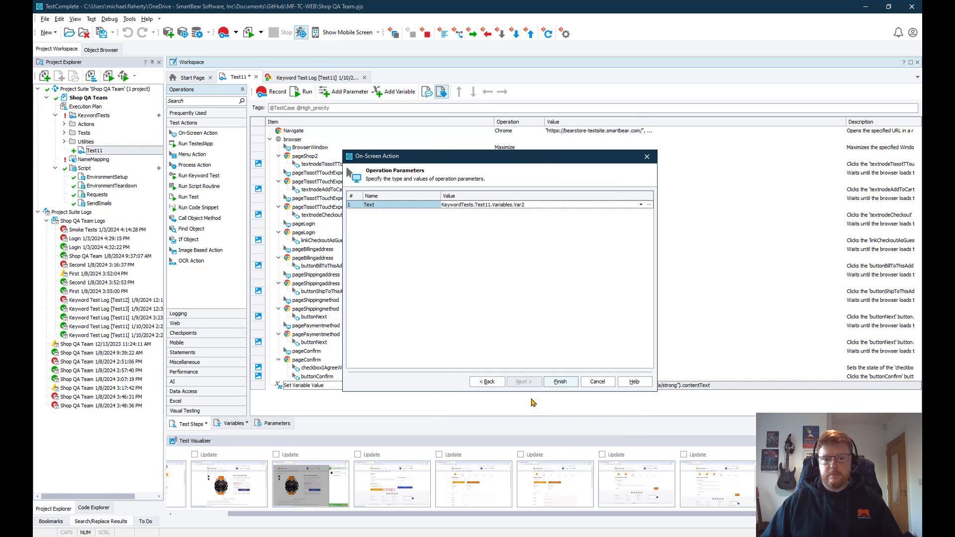
{"action": "left_click", "coordinate": [562, 381]}
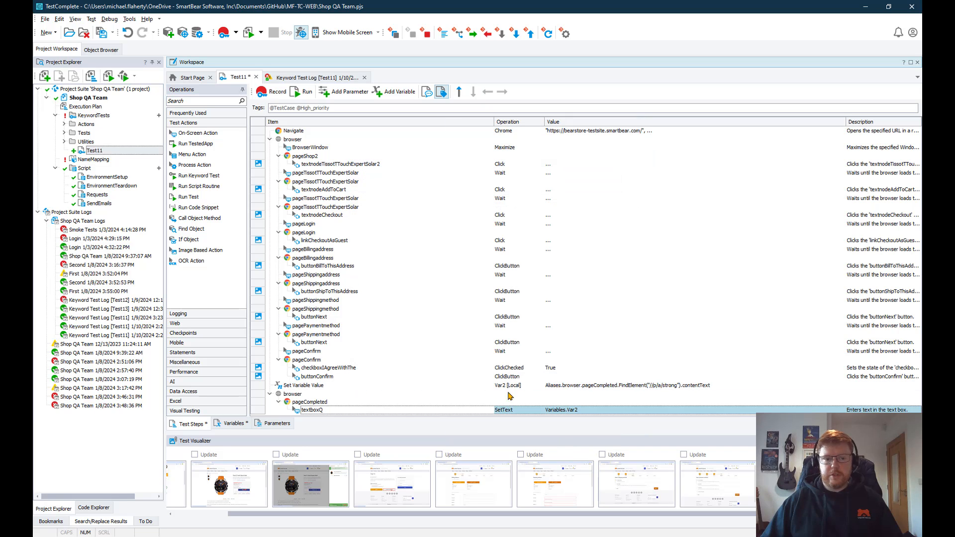
Run the keyword test starting from the Set Variable Value operation.
{"action": "left_click", "coordinate": [312, 387]}
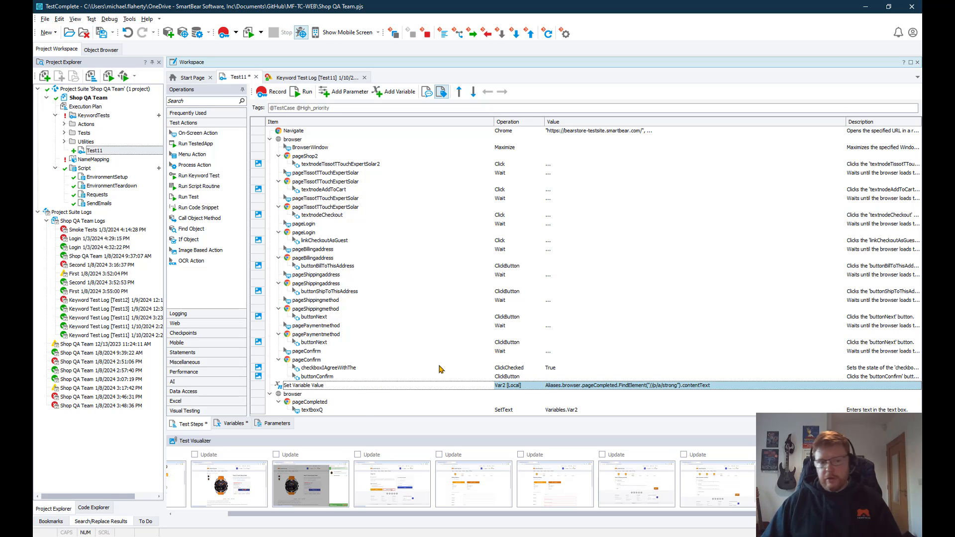
{"action": "right_click", "coordinate": [384, 388]}
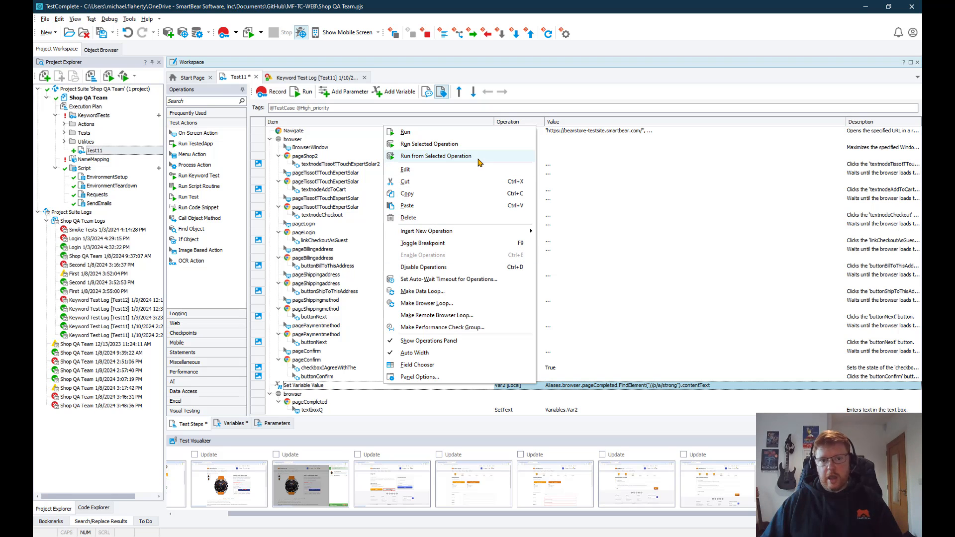
{"action": "left_click", "coordinate": [456, 157]}
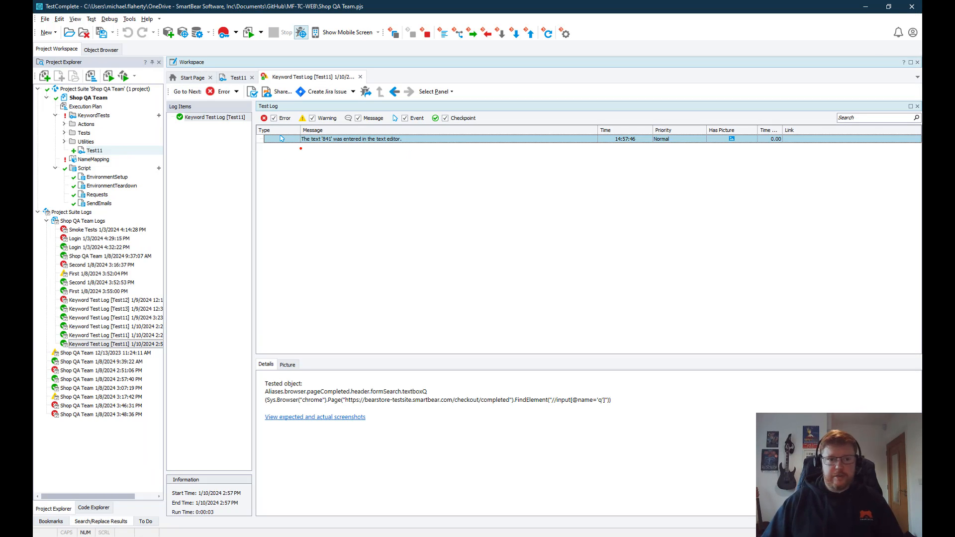
Check the test log entry and the store page's search box in Chrome for the entered order number, and return to TestComplete.
{"action": "left_click_drag", "start_coordinate": [276, 151], "coordinate": [466, 156]}
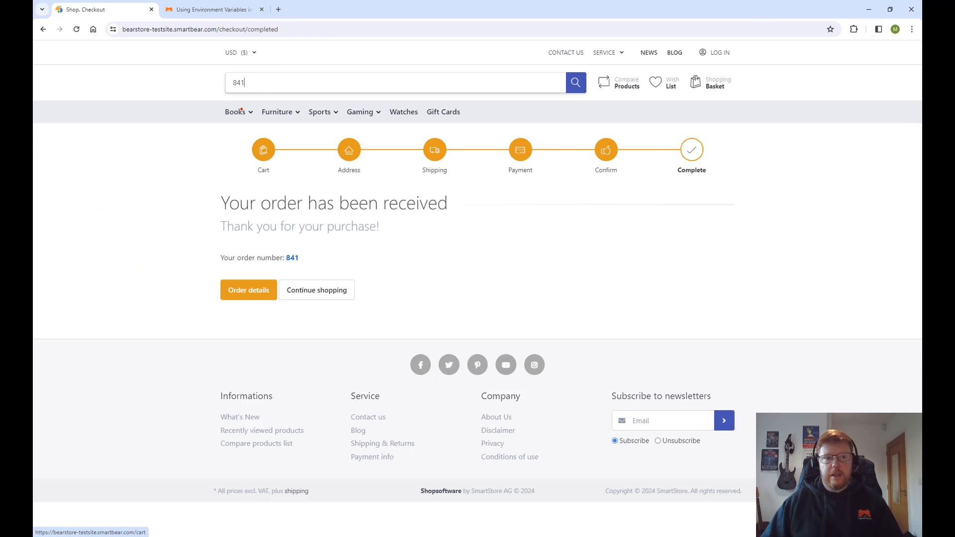
{"action": "mouse_move", "coordinate": [225, 100]}
{"action": "left_mouse_down"}
{"action": "mouse_move", "coordinate": [215, 78]}
{"action": "mouse_move", "coordinate": [239, 102]}
{"action": "left_mouse_up"}
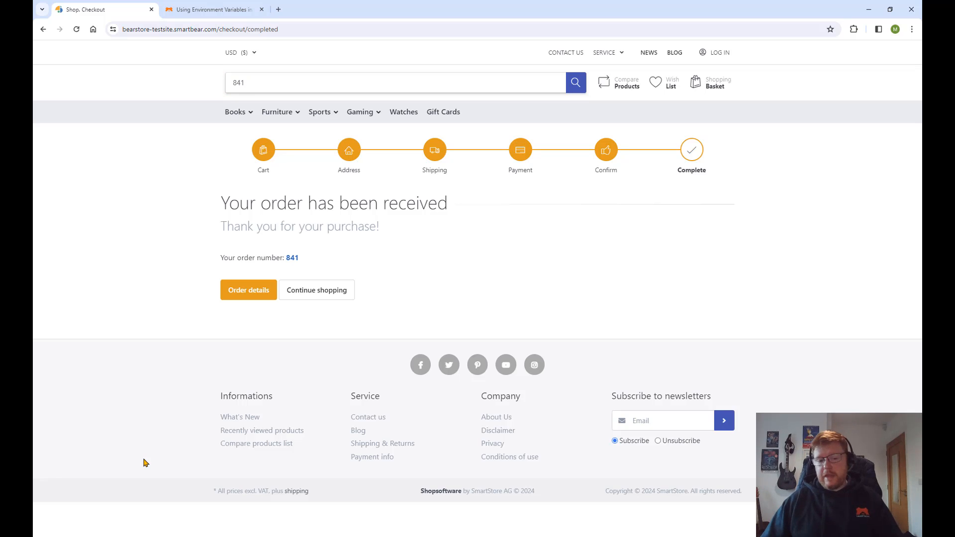
{"action": "key", "text": "alt+Tab"}
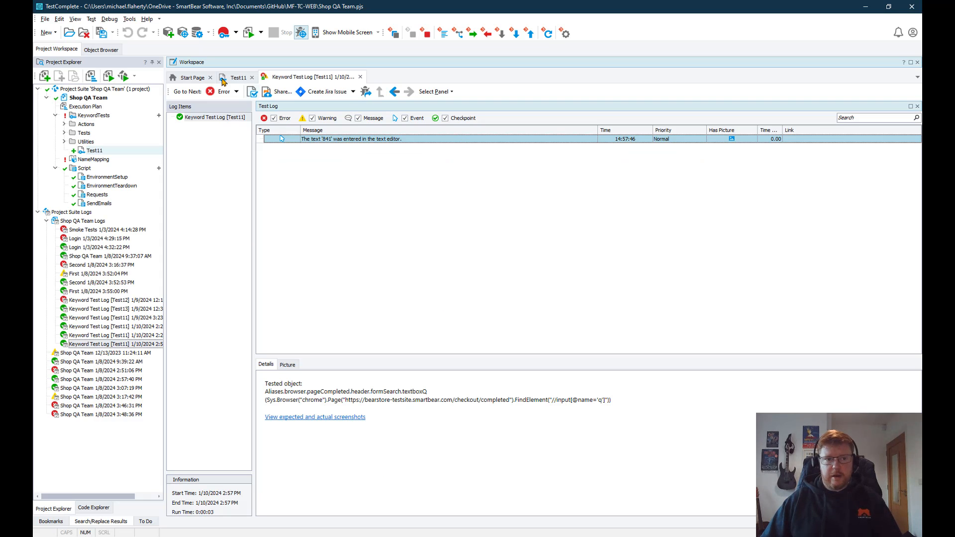
Reopen the Set Variable Value operation in Test11 and review the available modes for its new value.
{"action": "left_click", "coordinate": [242, 79]}
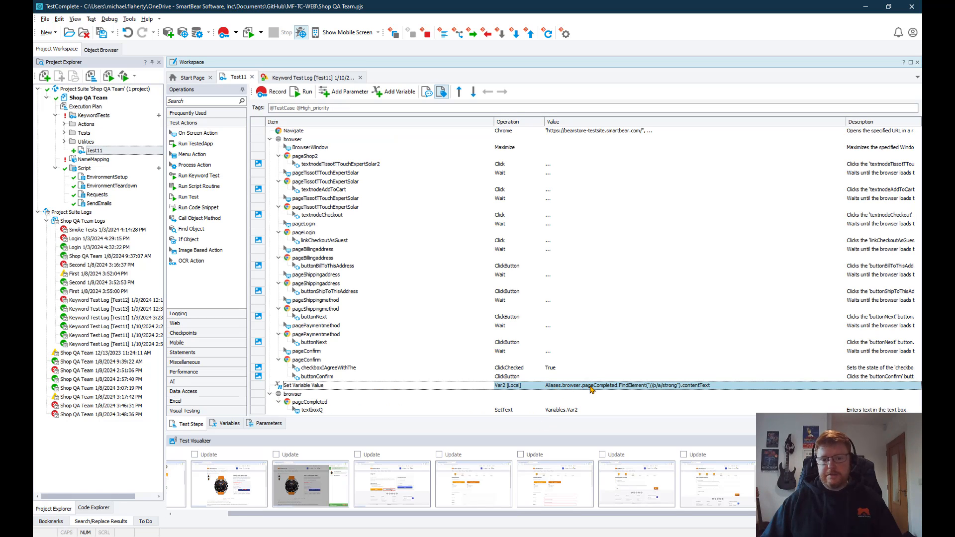
{"action": "double_click", "coordinate": [590, 390]}
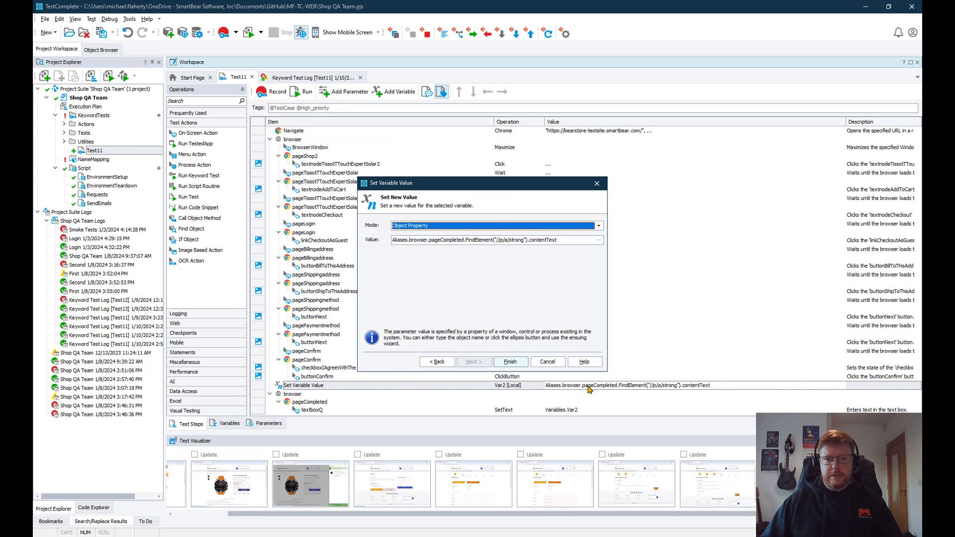
{"action": "left_click", "coordinate": [599, 226]}
{"action": "scroll", "coordinate": [572, 256], "scroll_direction": "up", "scroll_amount": 1}
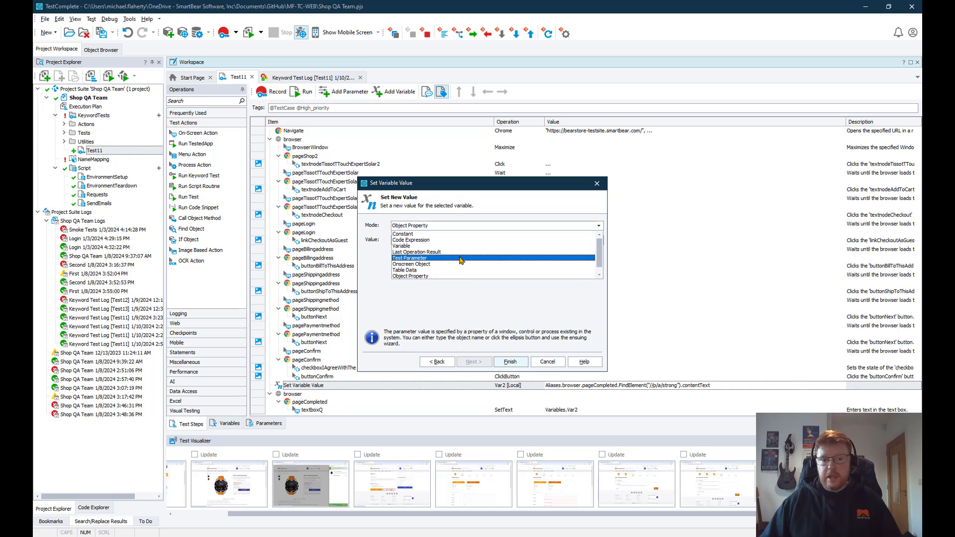
{"action": "left_click_drag", "start_coordinate": [422, 259], "coordinate": [478, 261]}
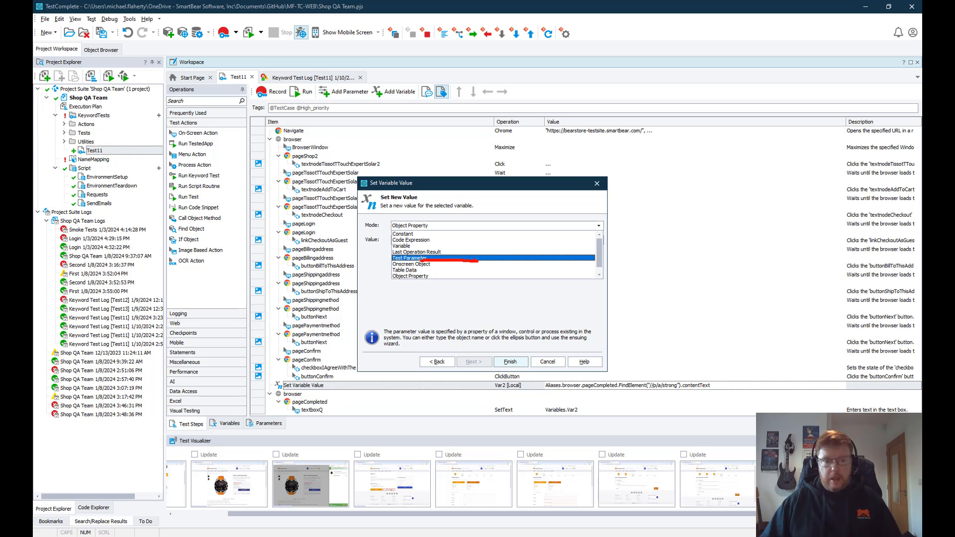
{"action": "key", "text": "Escape"}
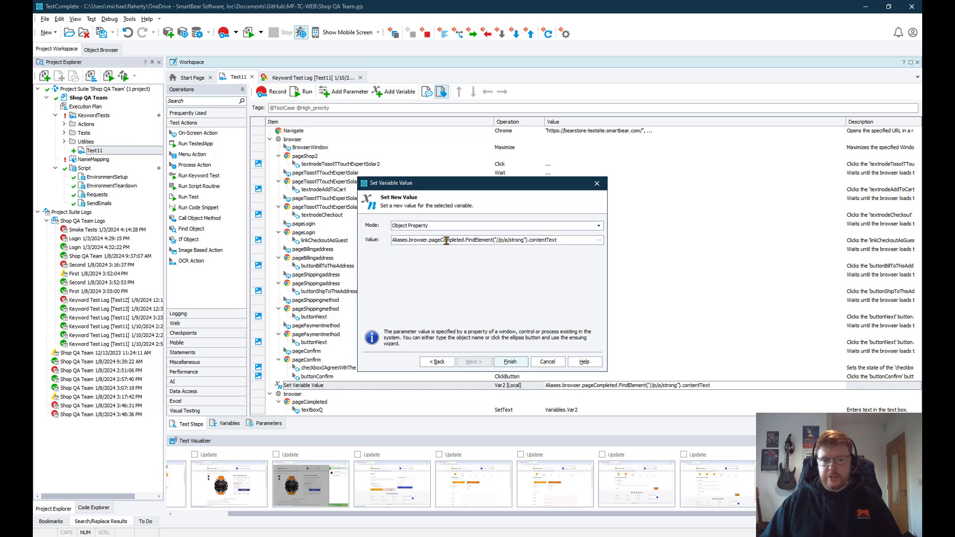
Set the new value's mode to Code Expression and enter aqEnvironment.GetEnvironmentVariable() as its value.
{"action": "left_click", "coordinate": [444, 226]}
{"action": "left_click", "coordinate": [431, 241]}
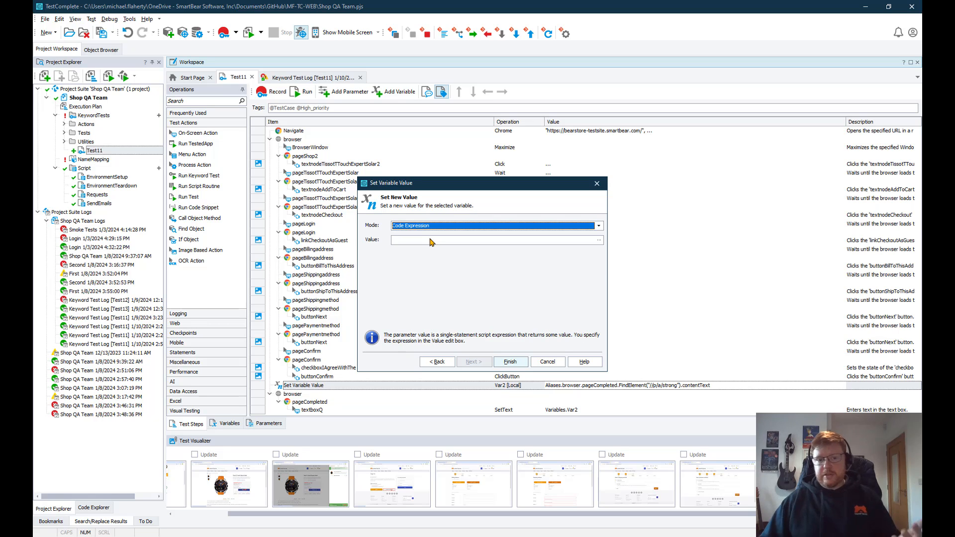
{"action": "type", "text": "aqe"}
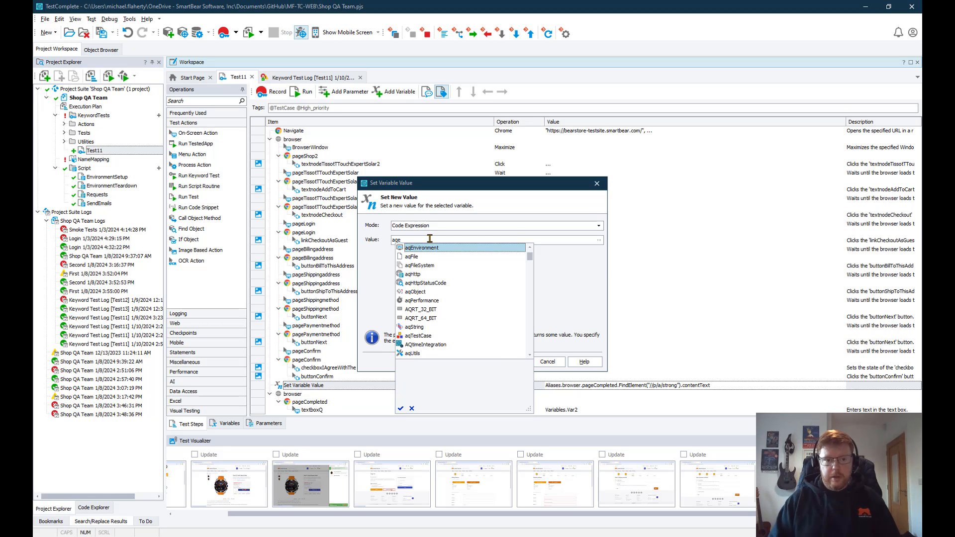
{"action": "key", "text": "Return"}
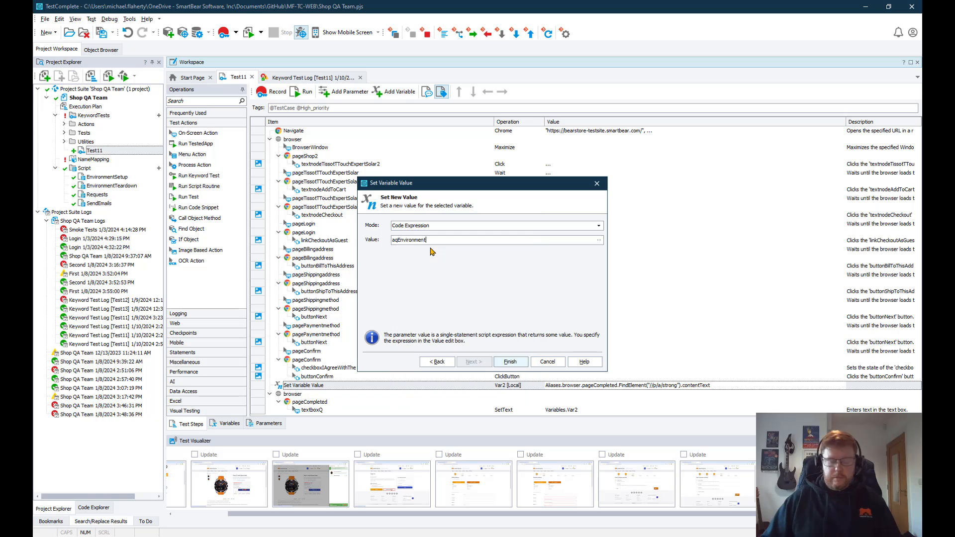
{"action": "type", "text": "."}
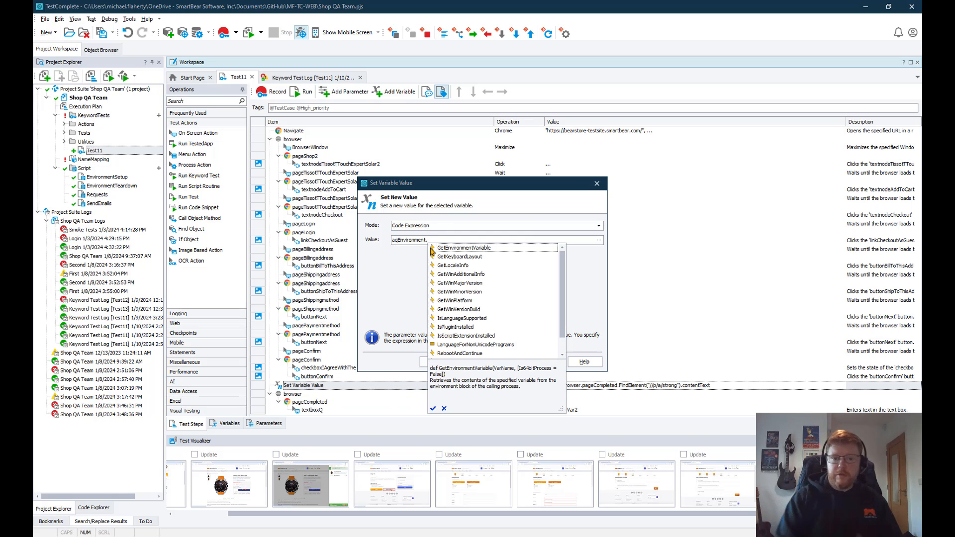
{"action": "type", "text": "ds"}
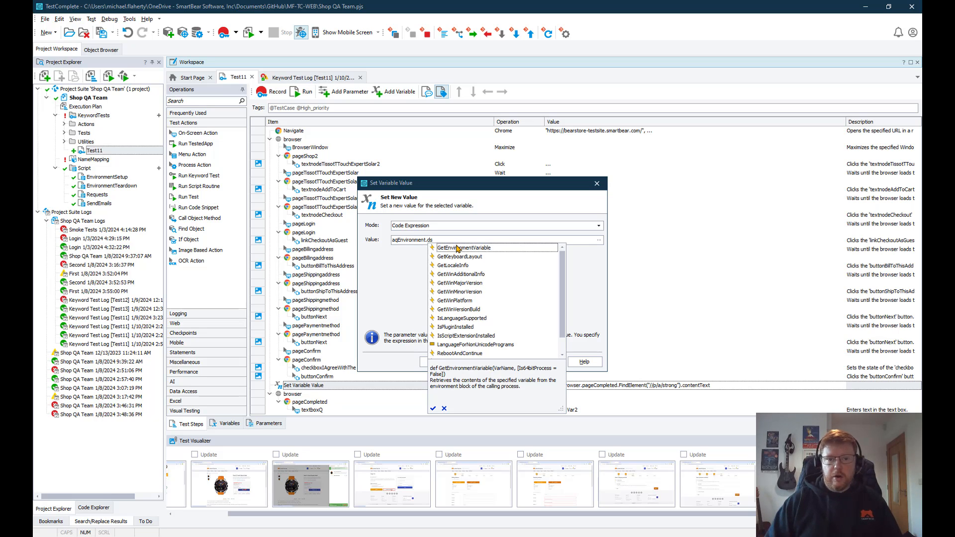
{"action": "double_click", "coordinate": [456, 247]}
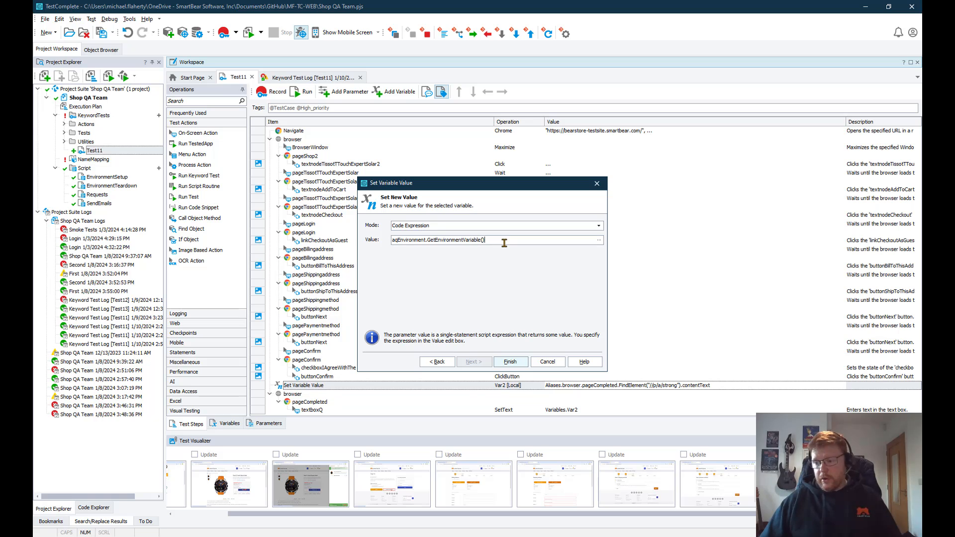
Replace the code expression with aqFile.ReadWholeTextFile().
{"action": "double_click", "coordinate": [456, 238]}
{"action": "type", "text": "a"}
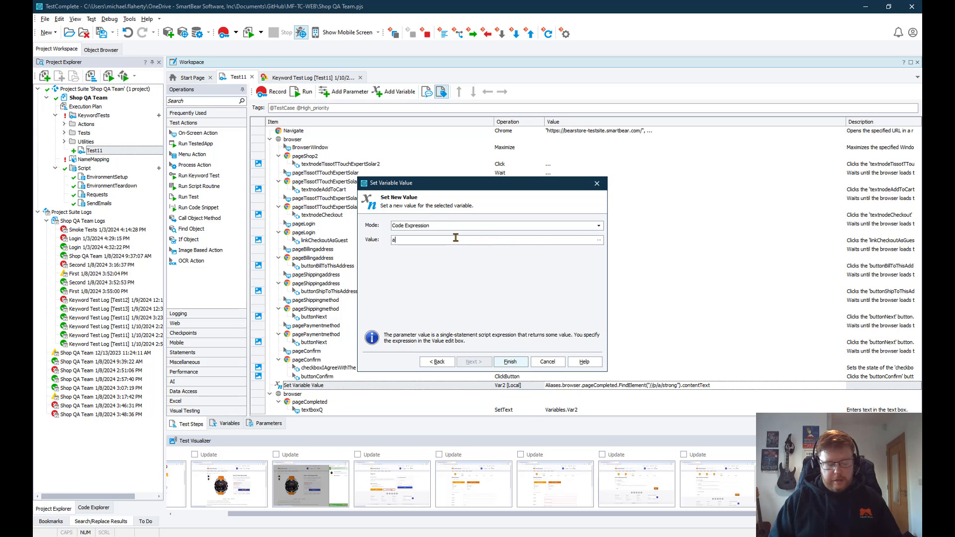
{"action": "type", "text": "qFile"}
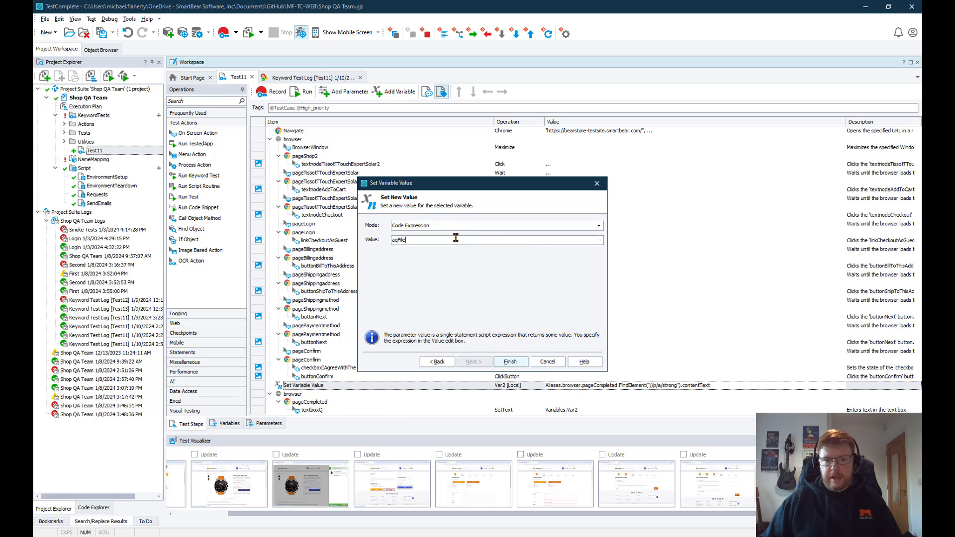
{"action": "type", "text": "."}
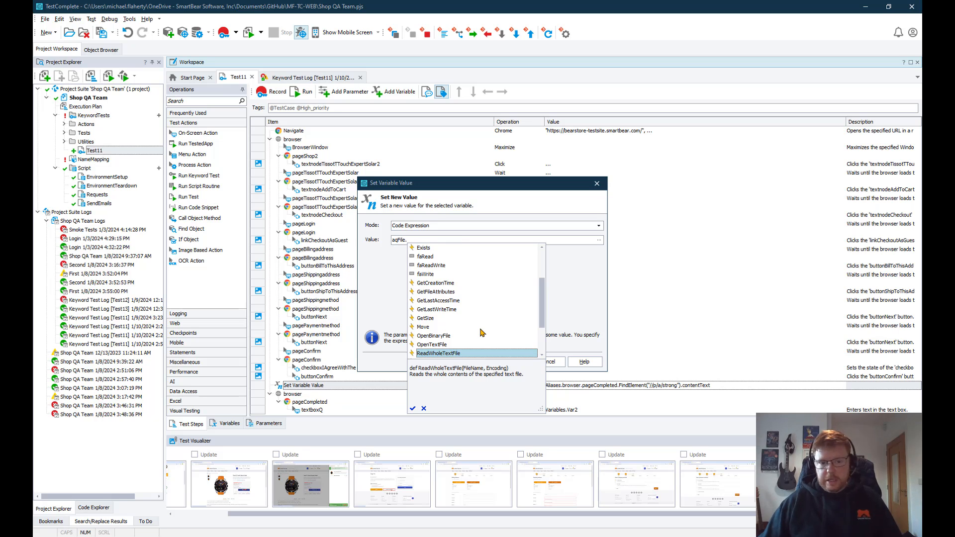
{"action": "double_click", "coordinate": [450, 353]}
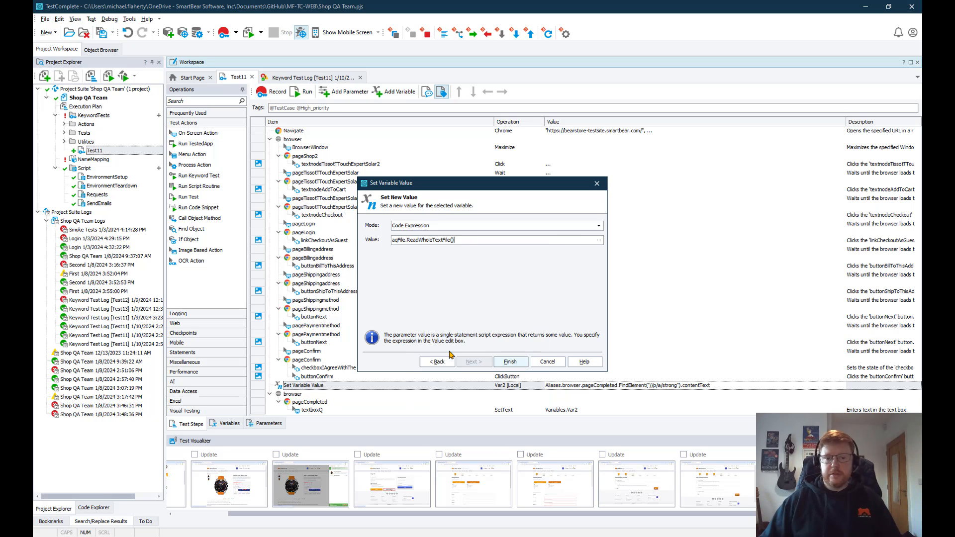